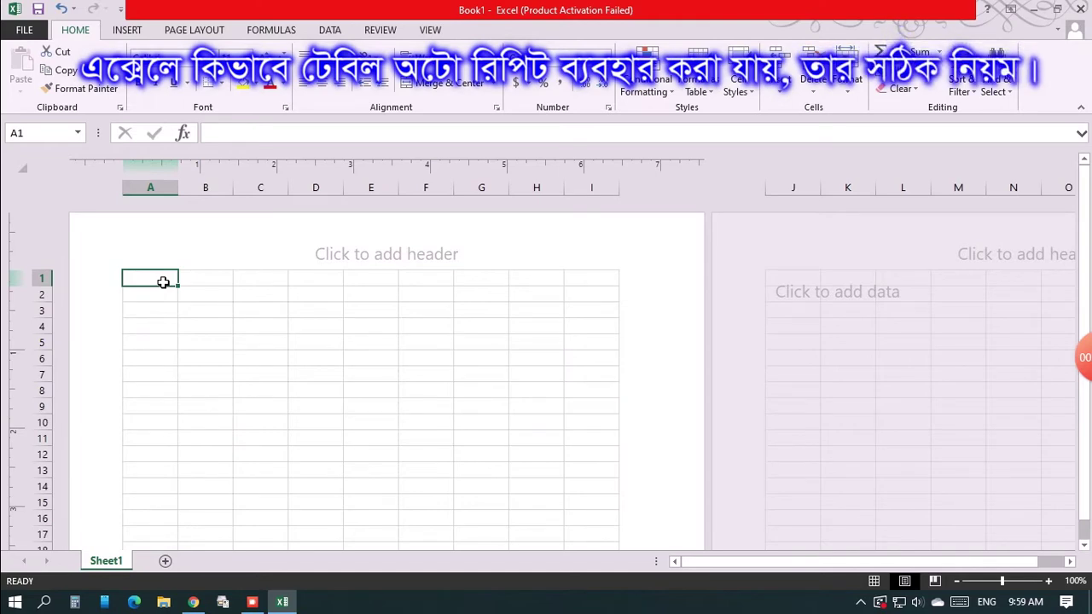
Enter the headings no, name, pin, address and phone number across A1:E1.
{"action": "type", "text": "j"}
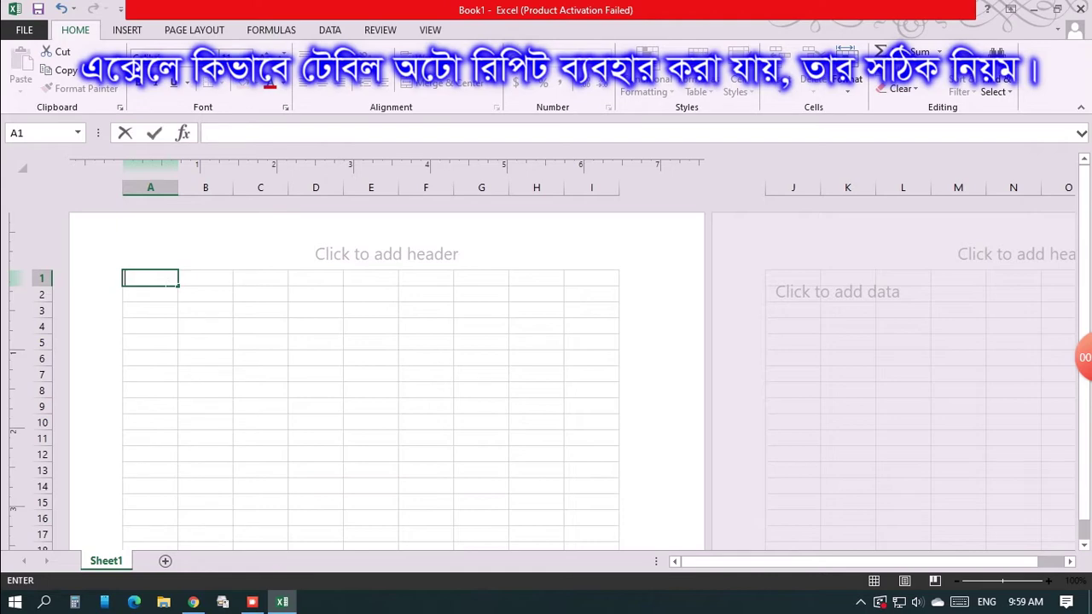
{"action": "type", "text": "no"}
{"action": "key", "text": "Tab"}
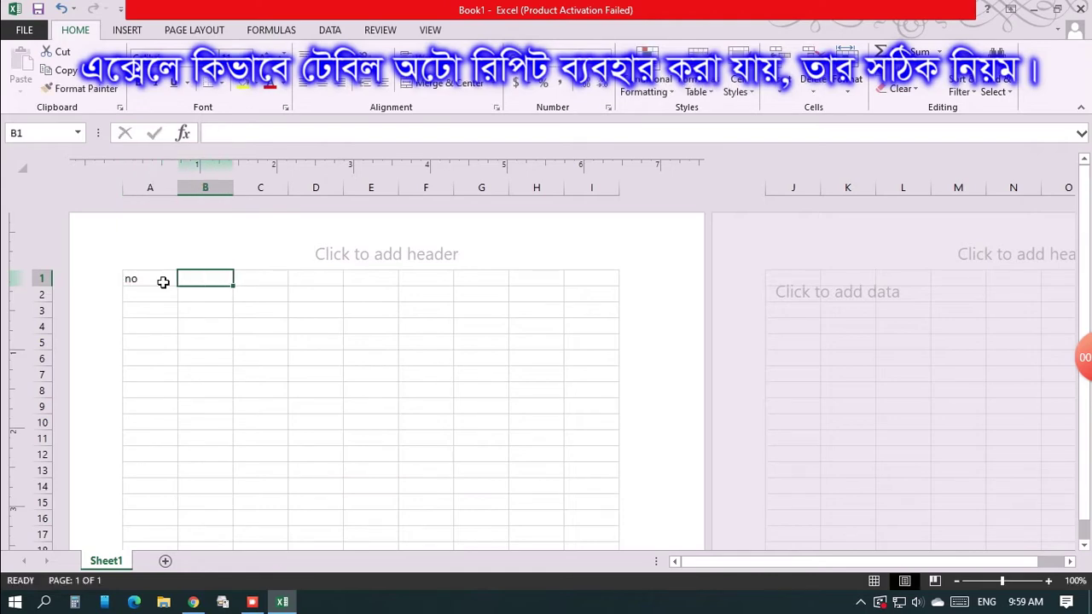
{"action": "type", "text": "name"}
{"action": "key", "text": "Tab"}
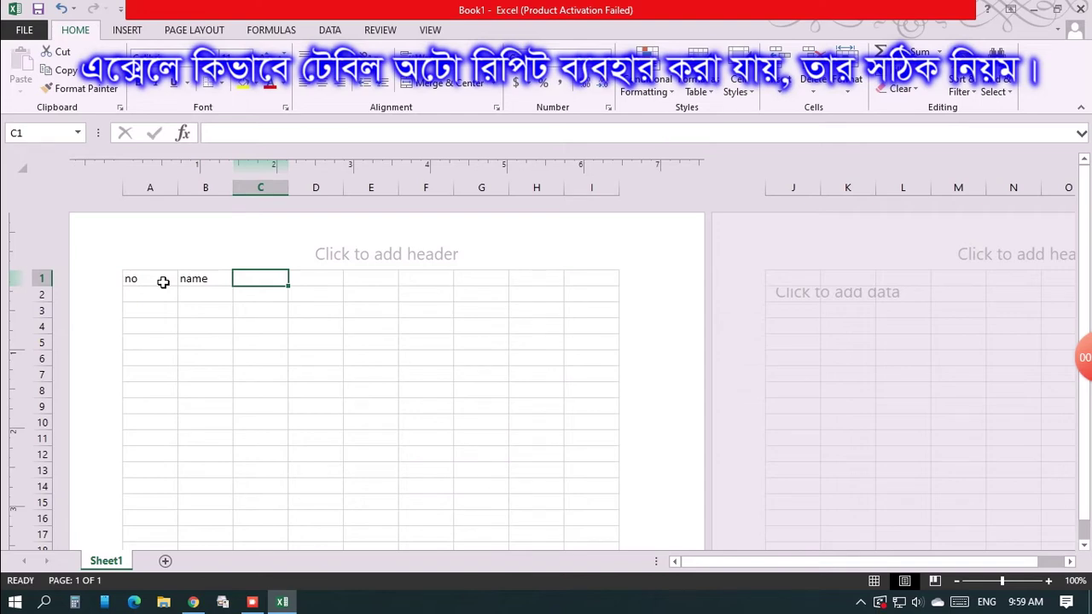
{"action": "type", "text": "pin"}
{"action": "key", "text": "Tab"}
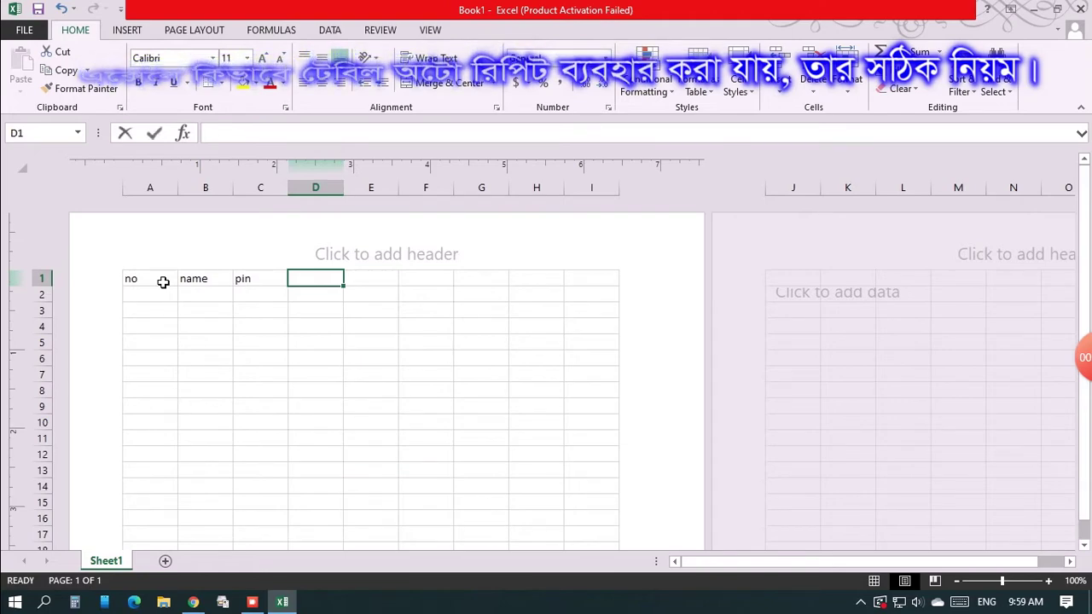
{"action": "type", "text": "addr"}
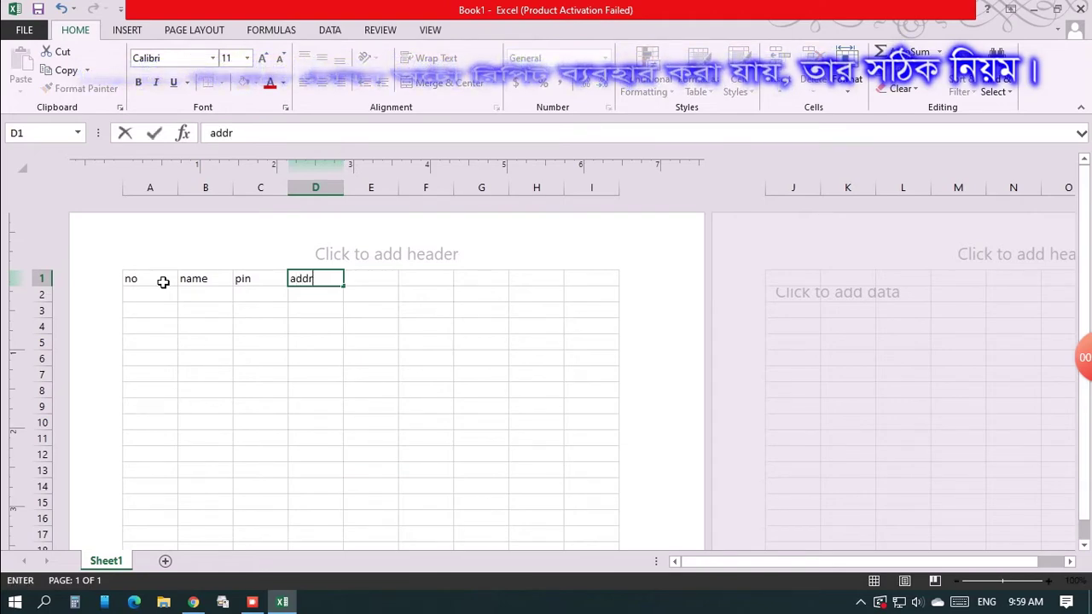
{"action": "type", "text": "ess"}
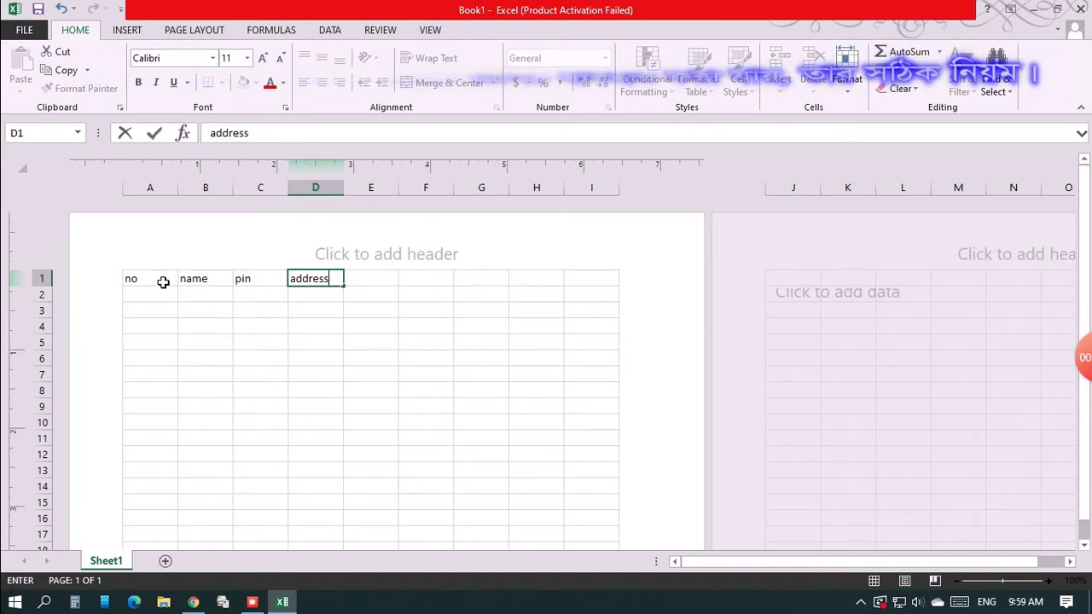
{"action": "key", "text": "Tab"}
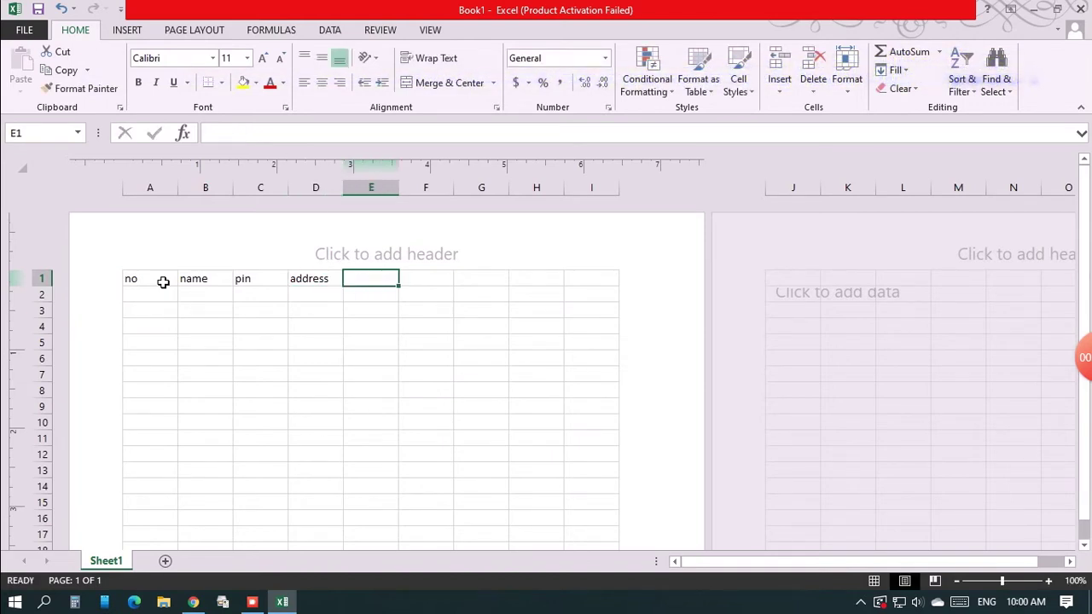
{"action": "type", "text": "phonw"}
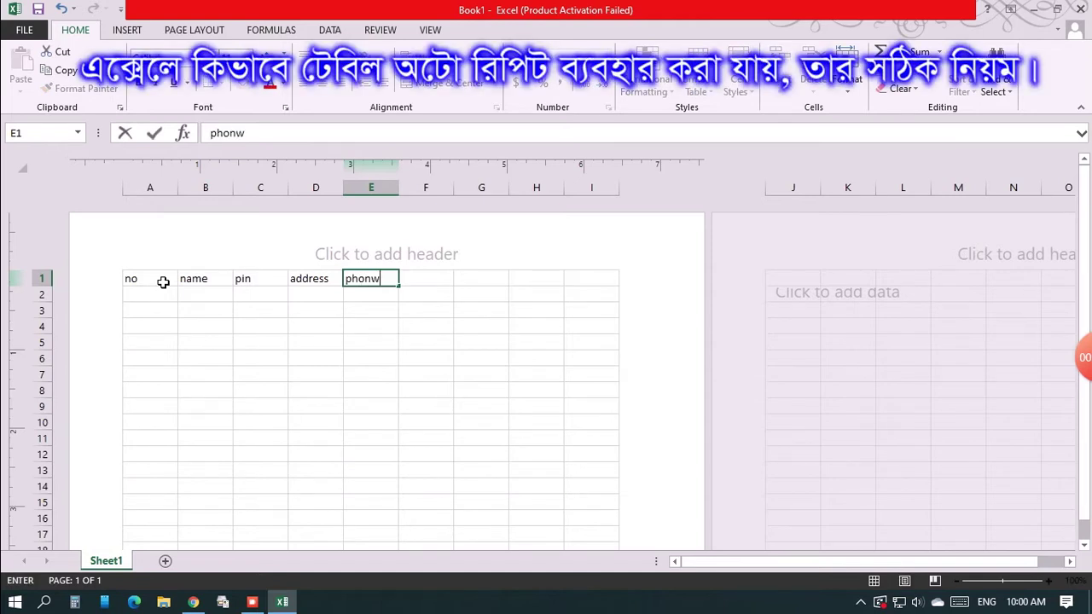
{"action": "key", "text": "BackSpace"}
{"action": "type", "text": "e numbe"}
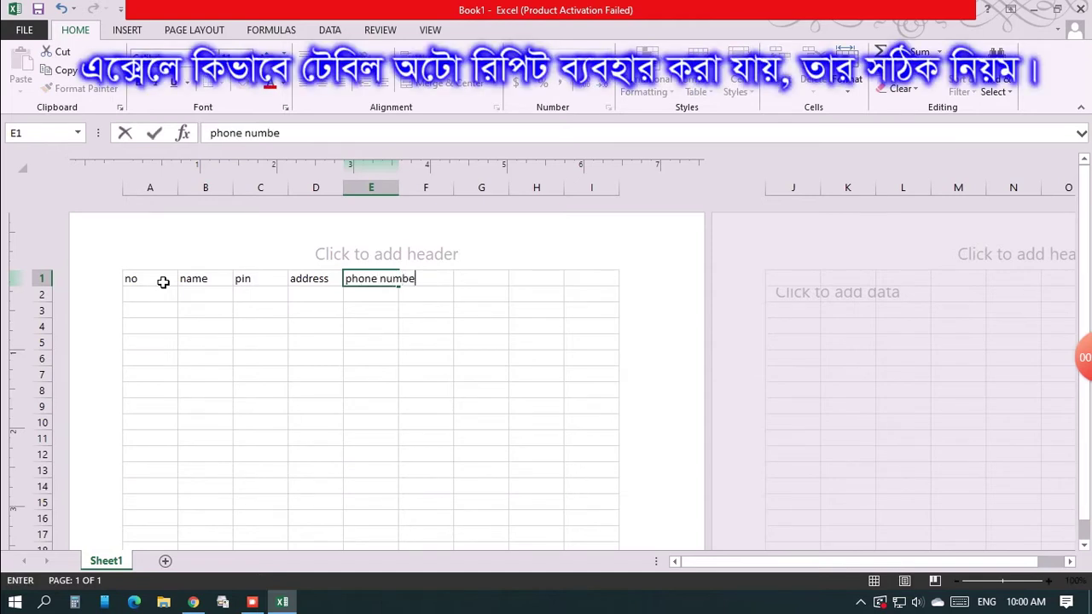
{"action": "type", "text": "r"}
{"action": "key", "text": "Tab"}
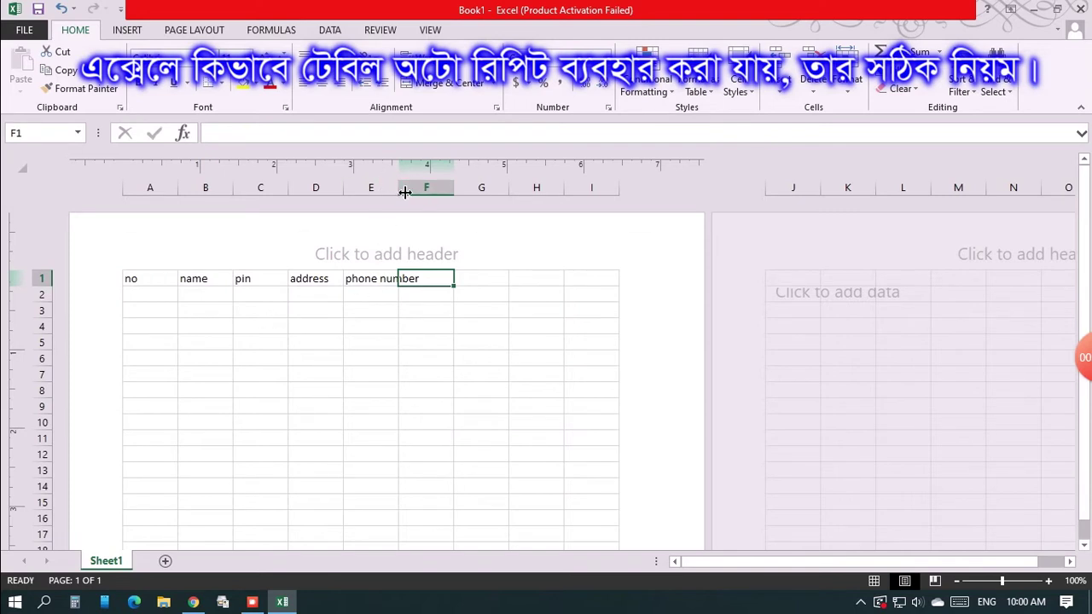
Widen column E and add the headings amount in F1 and profit in G1.
{"action": "left_click_drag", "start_coordinate": [405, 193], "coordinate": [425, 189]}
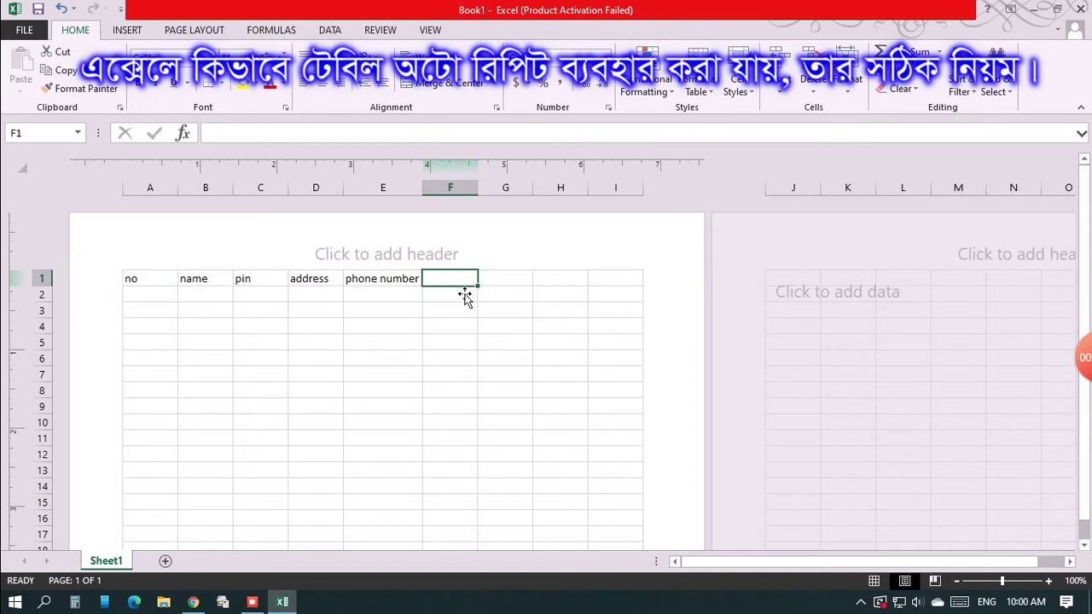
{"action": "type", "text": "f"}
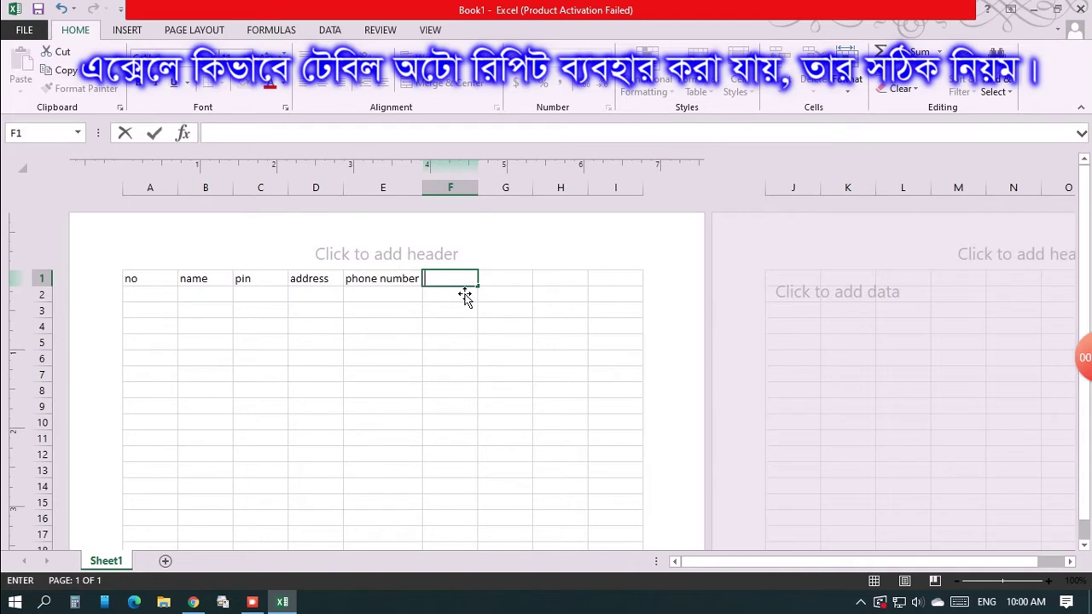
{"action": "type", "text": "am"}
{"action": "type", "text": "ount"}
{"action": "key", "text": "Tab"}
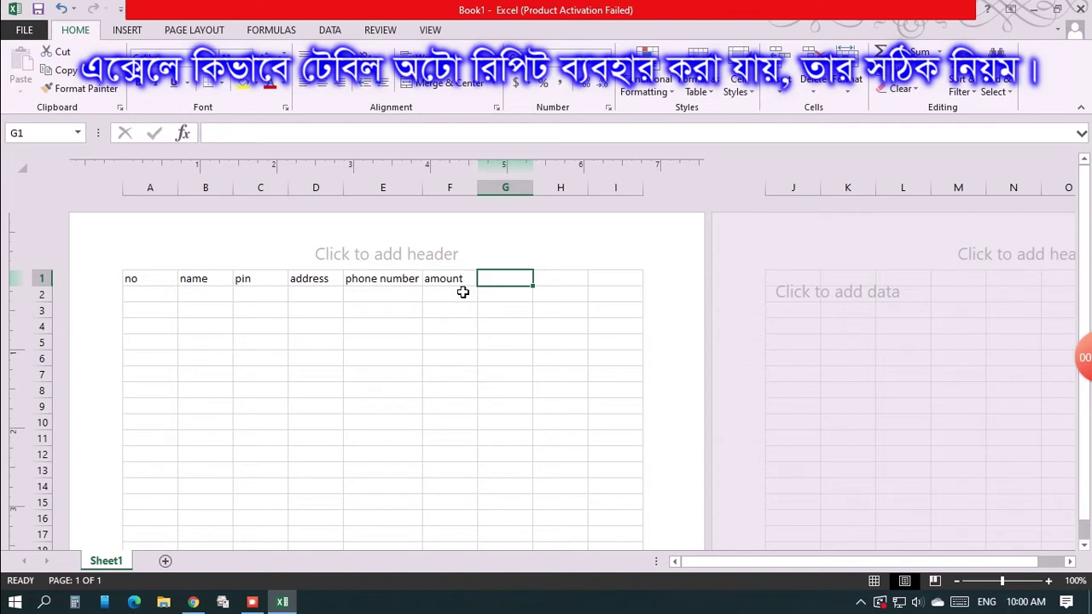
{"action": "type", "text": "pro"}
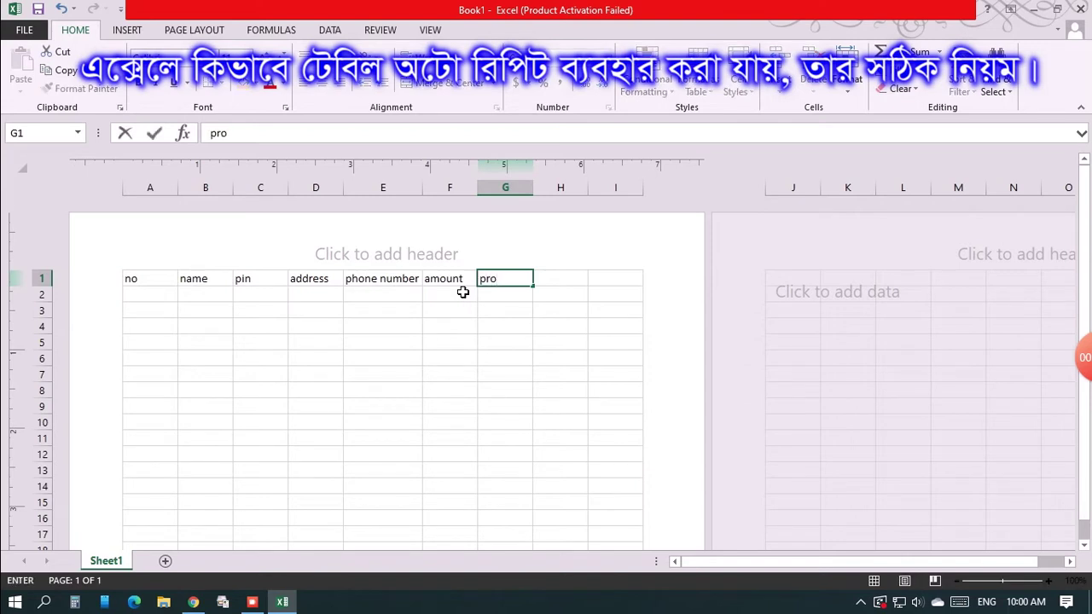
{"action": "type", "text": "d"}
{"action": "key", "text": "BackSpace"}
{"action": "type", "text": "fit"}
{"action": "left_click", "coordinate": [503, 402]}
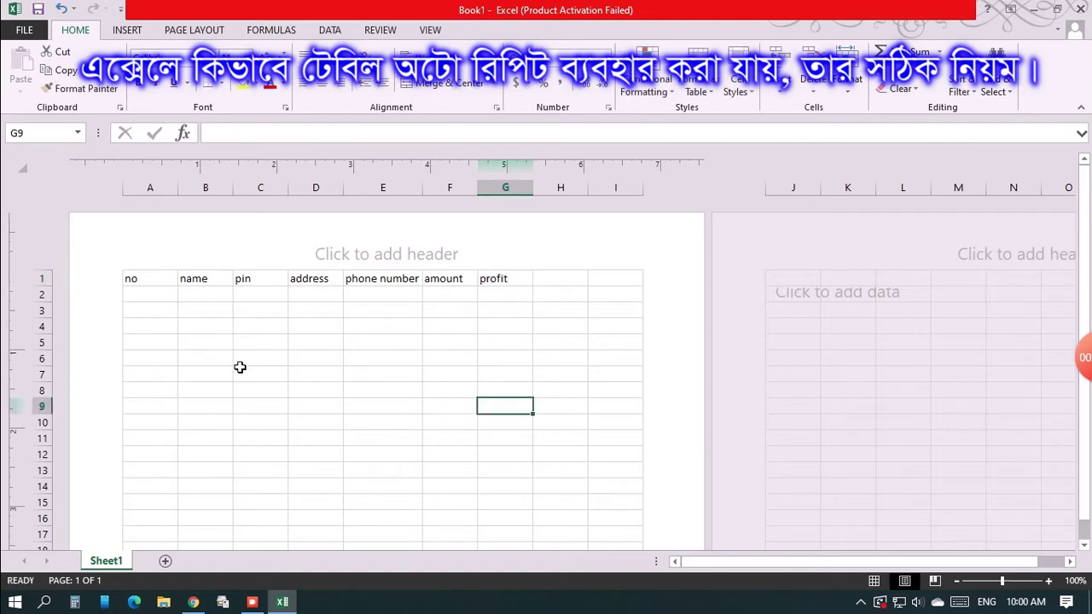
Scroll through the sheet and select cell A2 under the no heading.
{"action": "scroll", "coordinate": [268, 356], "scroll_direction": "down", "scroll_amount": 4}
{"action": "scroll", "coordinate": [268, 355], "scroll_direction": "down", "scroll_amount": 4}
{"action": "scroll", "coordinate": [268, 356], "scroll_direction": "down", "scroll_amount": 10}
{"action": "scroll", "coordinate": [269, 356], "scroll_direction": "up", "scroll_amount": 10}
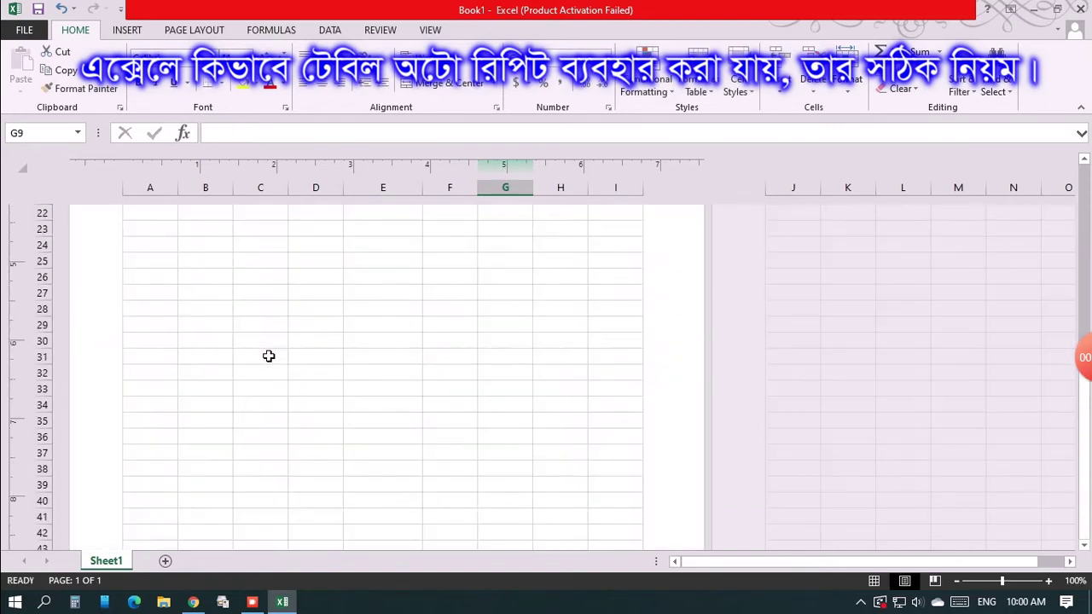
{"action": "scroll", "coordinate": [269, 356], "scroll_direction": "up", "scroll_amount": 7}
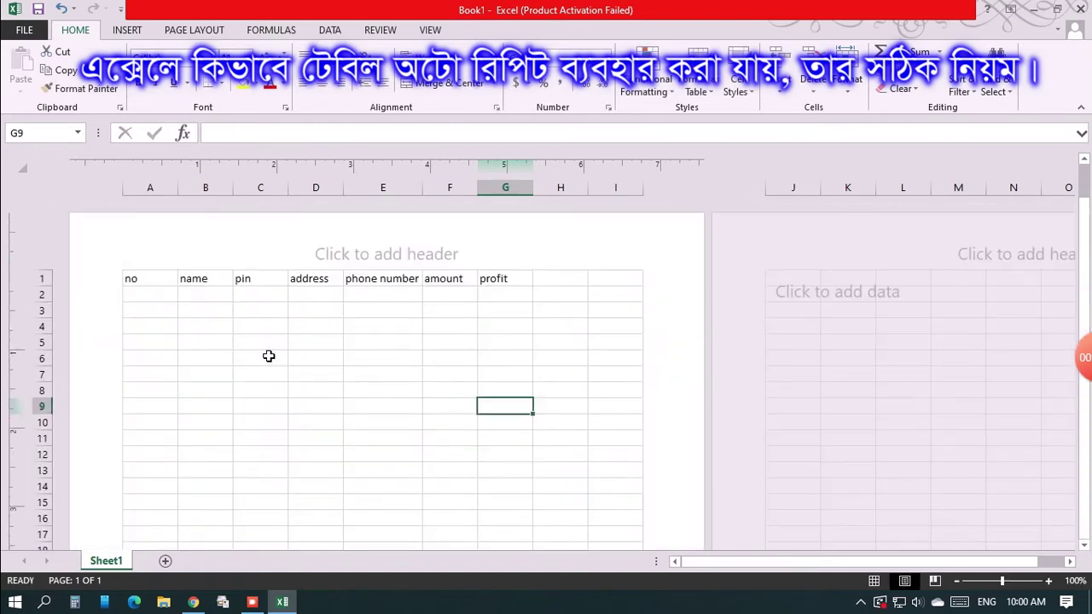
{"action": "left_click", "coordinate": [602, 282]}
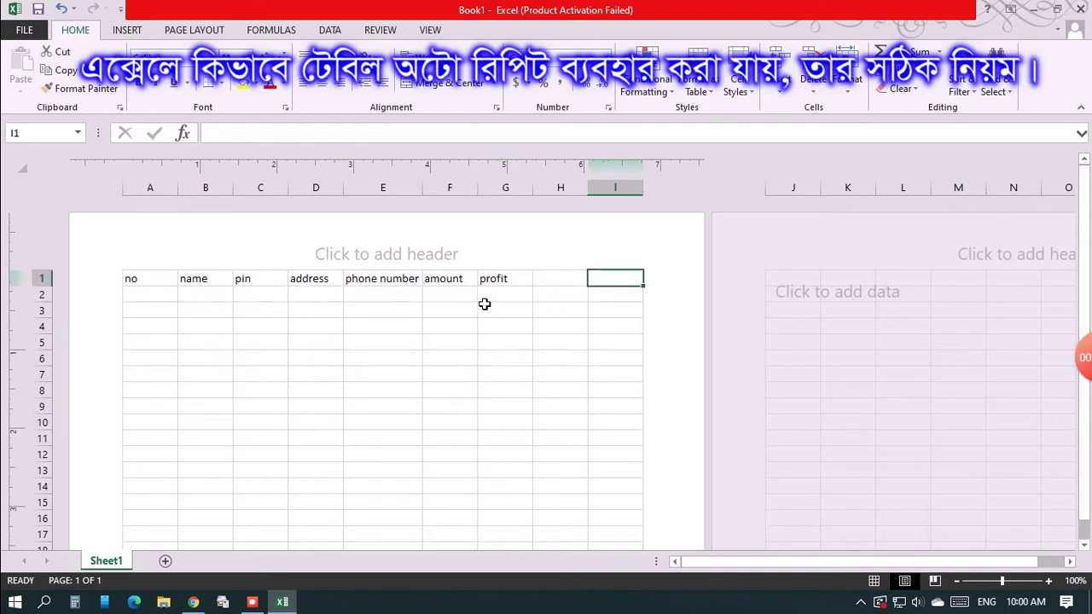
{"action": "left_click", "coordinate": [147, 295]}
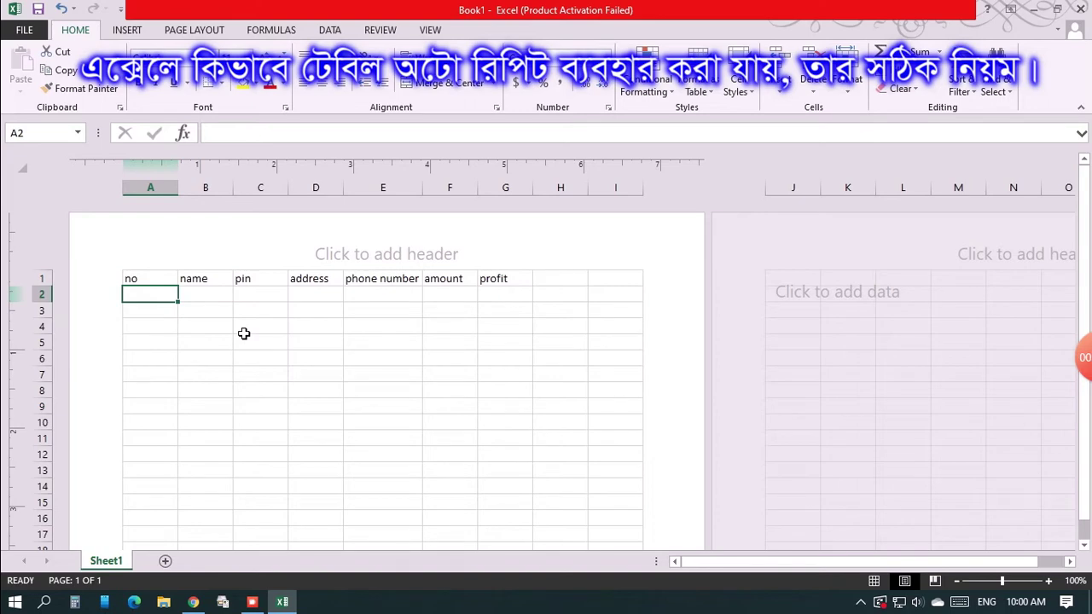
Enter 1 and 2 in A2:A3 and fill the series down to 225.
{"action": "type", "text": "1"}
{"action": "key", "text": "Return"}
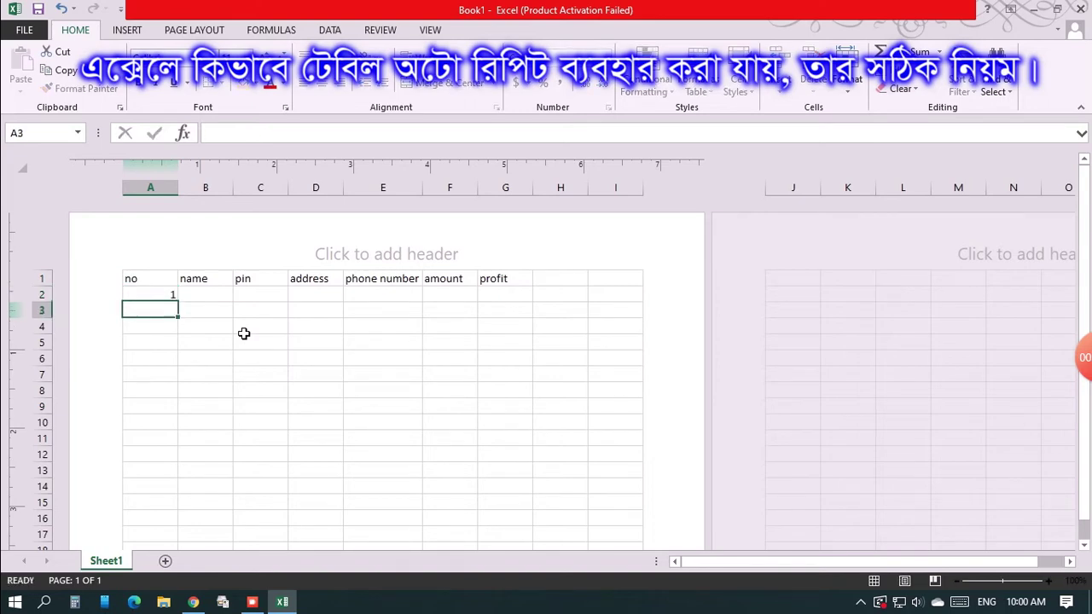
{"action": "type", "text": "2"}
{"action": "key", "text": "Tab"}
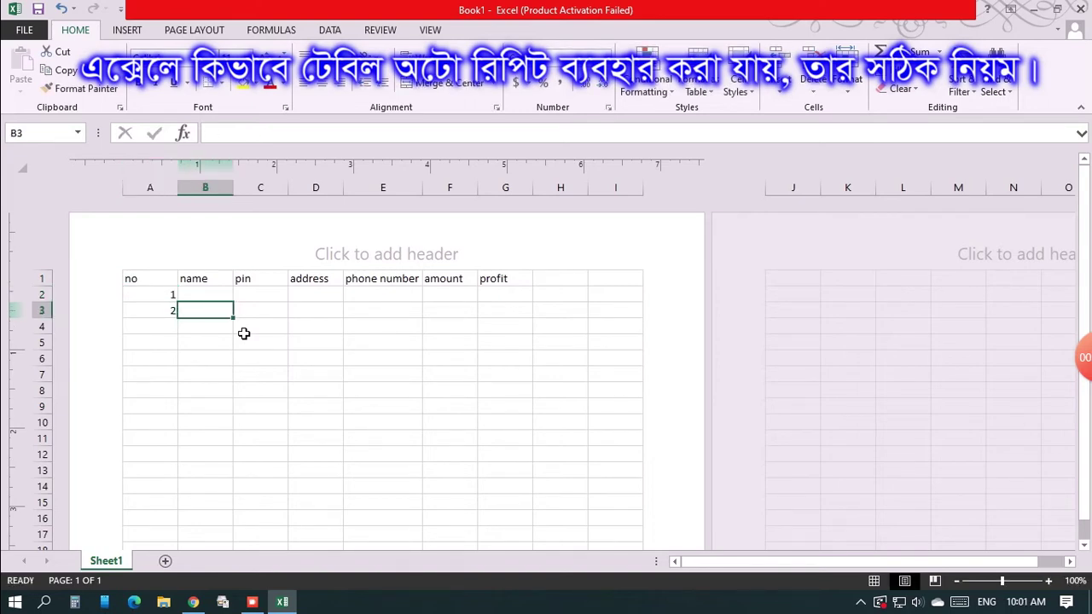
{"action": "left_click", "coordinate": [157, 302]}
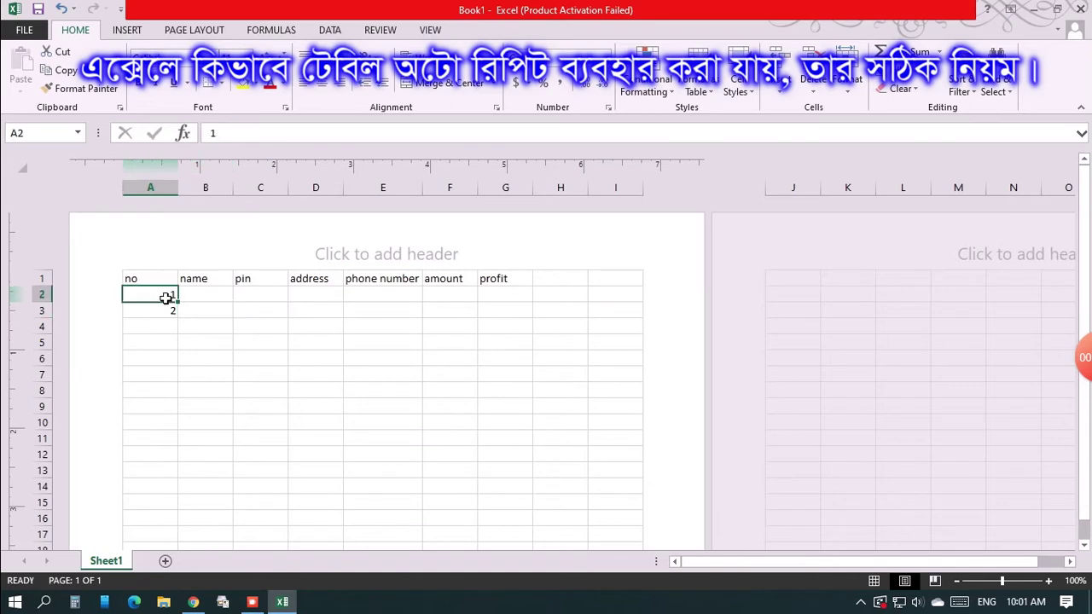
{"action": "left_click_drag", "start_coordinate": [162, 298], "coordinate": [162, 604]}
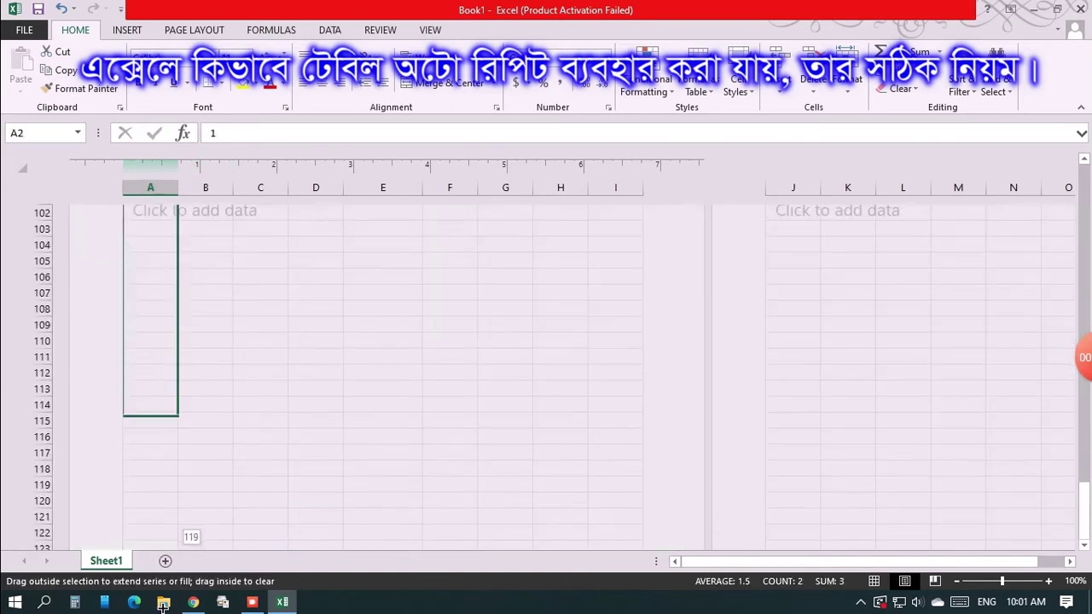
{"action": "left_click_drag", "start_coordinate": [163, 604], "coordinate": [147, 554]}
Return to the top of the sheet and narrow column A to fit the numbers.
{"action": "scroll", "coordinate": [284, 424], "scroll_direction": "up", "scroll_amount": 10}
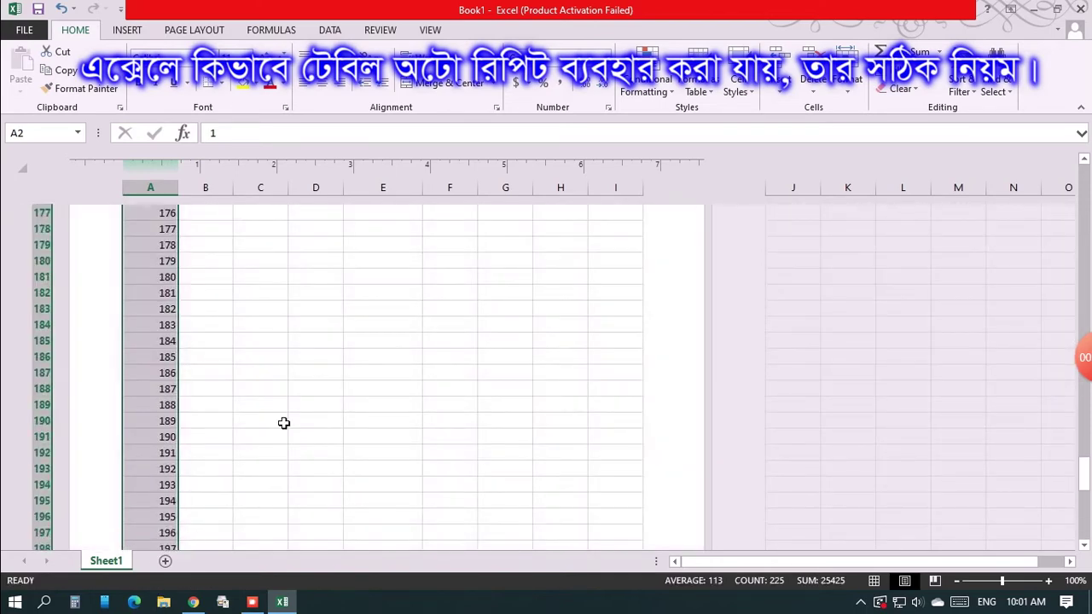
{"action": "scroll", "coordinate": [284, 423], "scroll_direction": "up", "scroll_amount": 15}
{"action": "scroll", "coordinate": [284, 423], "scroll_direction": "up", "scroll_amount": 10}
{"action": "scroll", "coordinate": [284, 423], "scroll_direction": "up", "scroll_amount": 15}
{"action": "scroll", "coordinate": [284, 423], "scroll_direction": "up", "scroll_amount": 10}
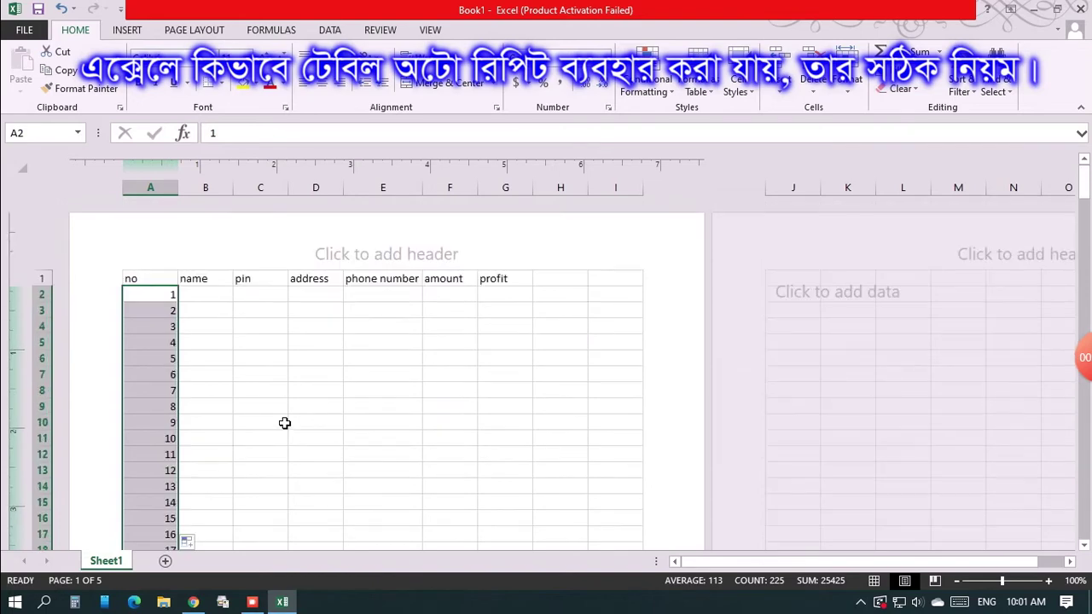
{"action": "scroll", "coordinate": [162, 339], "scroll_direction": "down", "scroll_amount": 5}
{"action": "scroll", "coordinate": [162, 339], "scroll_direction": "up", "scroll_amount": 5}
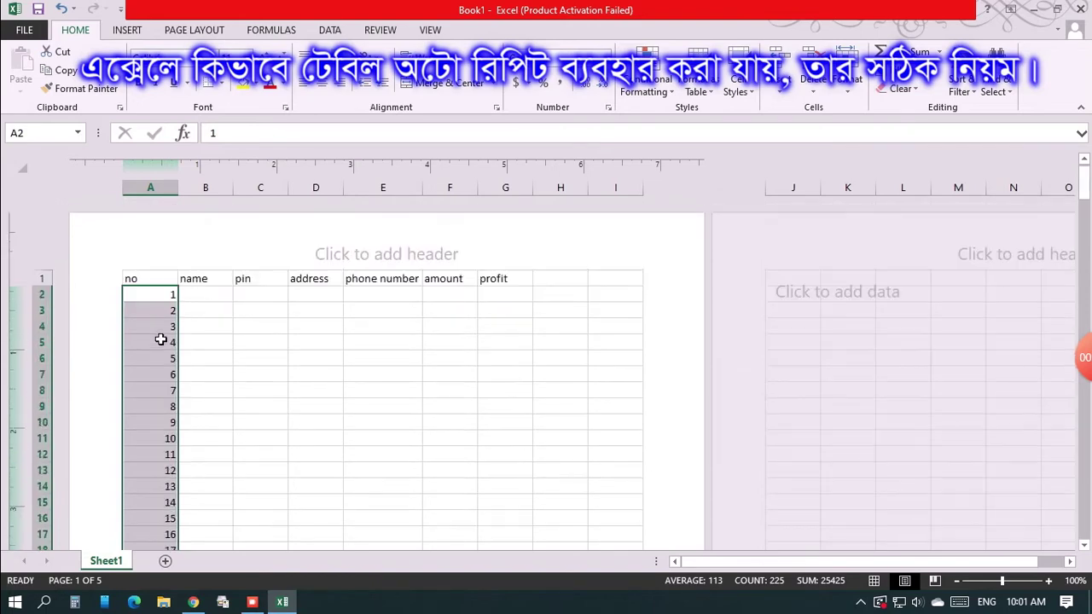
{"action": "left_click", "coordinate": [163, 295]}
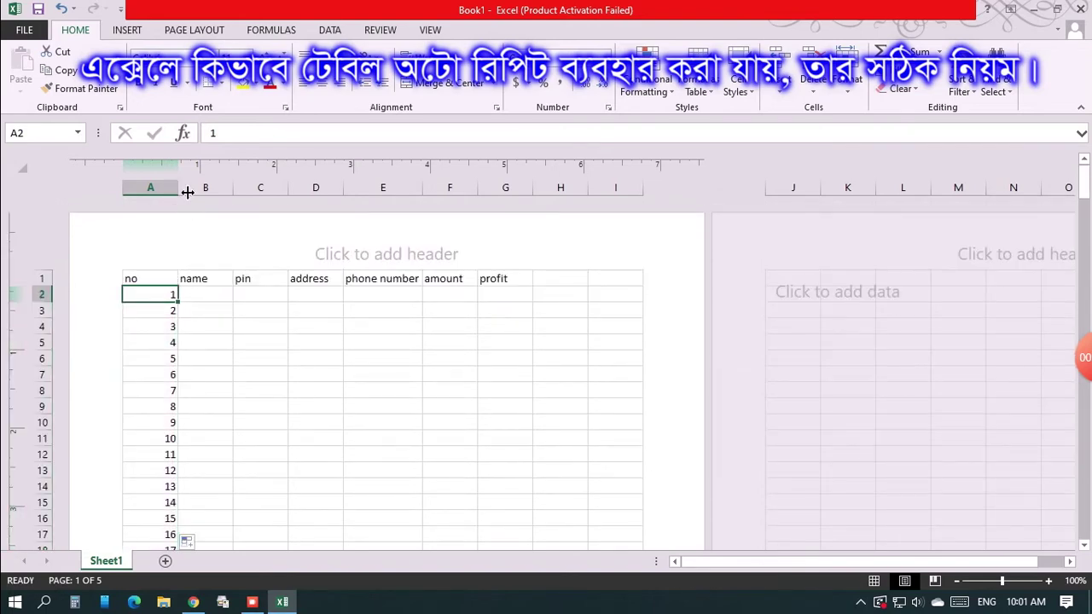
{"action": "mouse_move", "coordinate": [187, 193]}
{"action": "left_mouse_down"}
{"action": "mouse_move", "coordinate": [167, 193]}
{"action": "mouse_move", "coordinate": [264, 189]}
{"action": "left_mouse_up"}
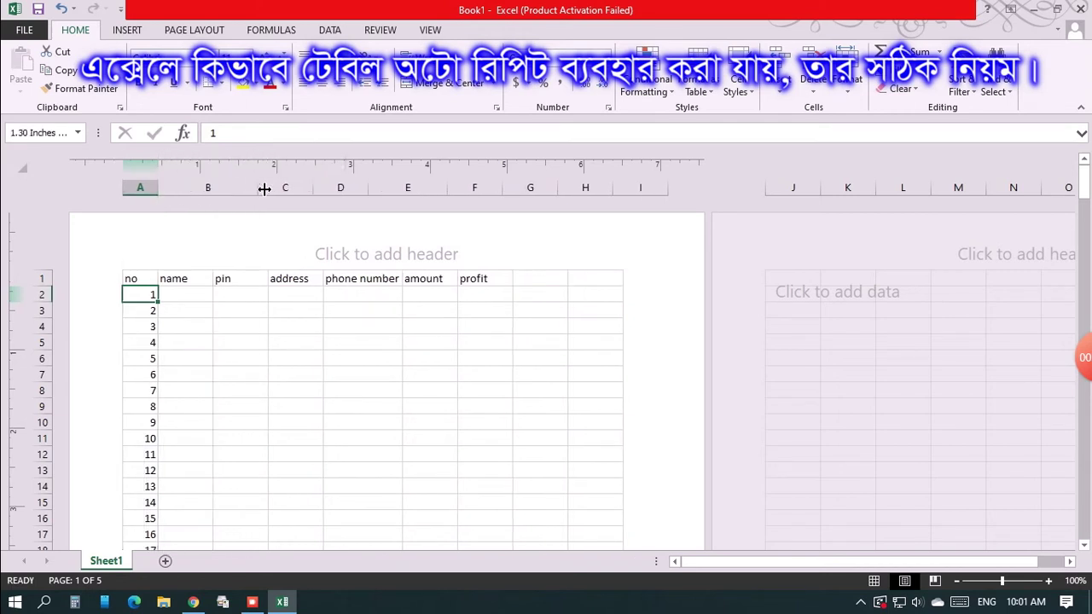
Enter the names sakib and mashrafi in B2 and B3.
{"action": "left_click", "coordinate": [214, 298]}
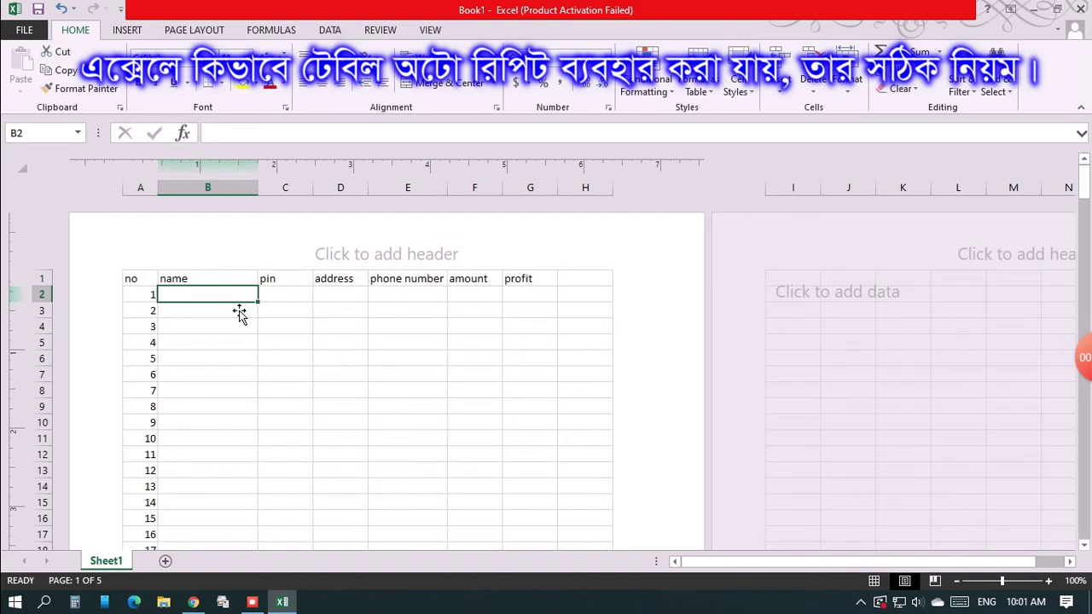
{"action": "type", "text": "sak"}
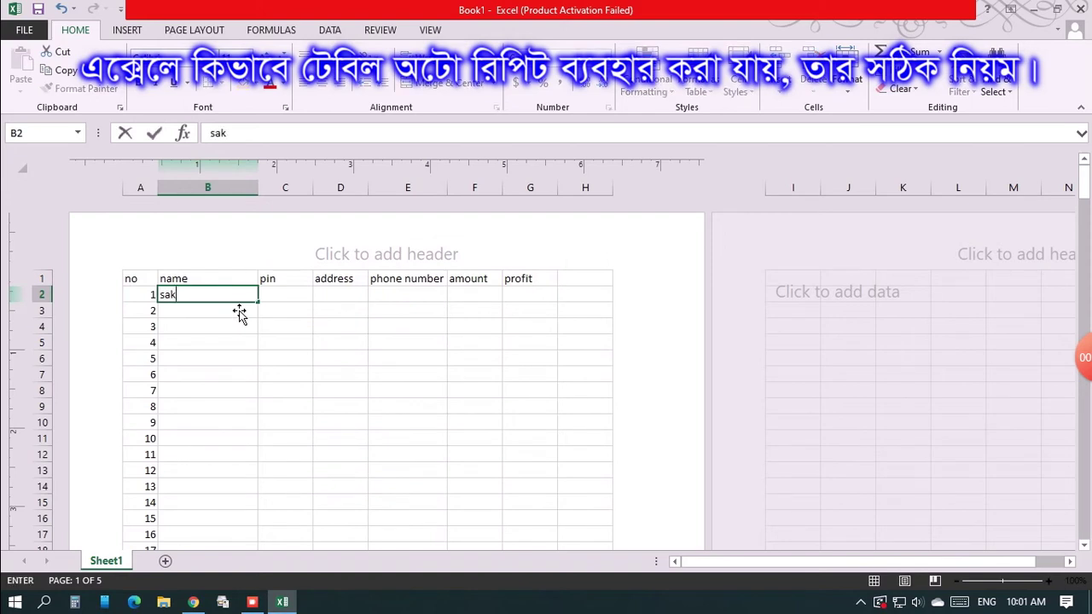
{"action": "type", "text": "ib"}
{"action": "key", "text": "Return"}
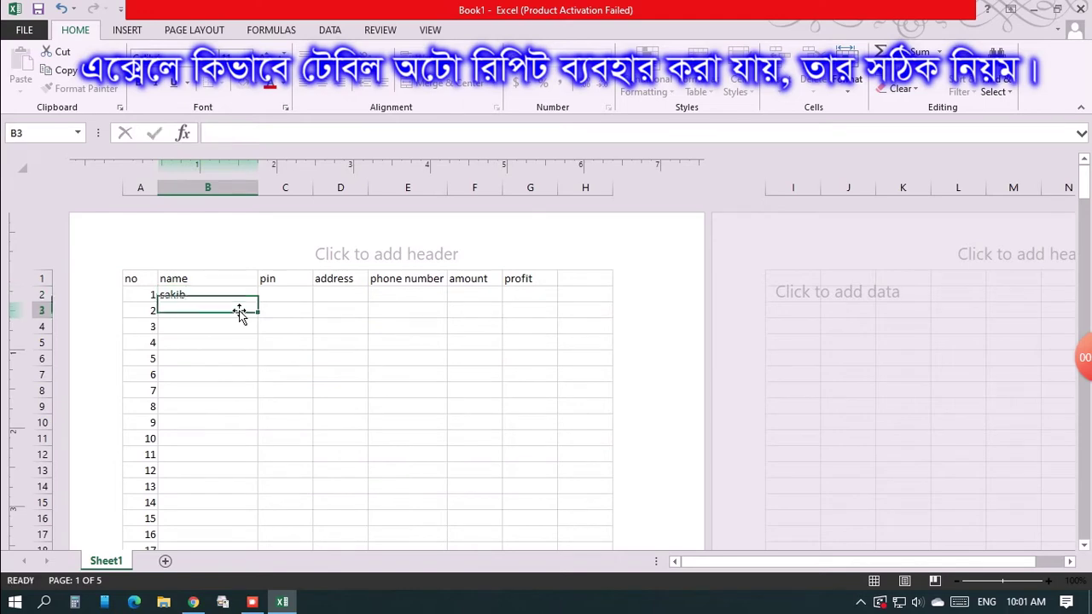
{"action": "type", "text": "mashr"}
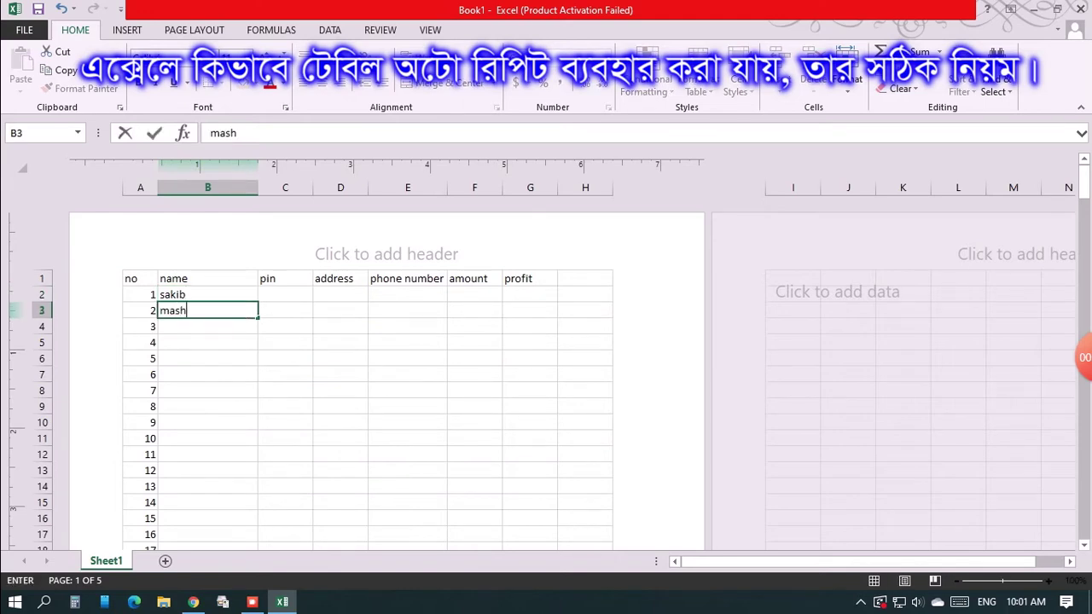
{"action": "type", "text": "a"}
{"action": "type", "text": "fi"}
{"action": "key", "text": "Tab"}
{"action": "left_click", "coordinate": [237, 309]}
{"action": "key", "text": "Return"}
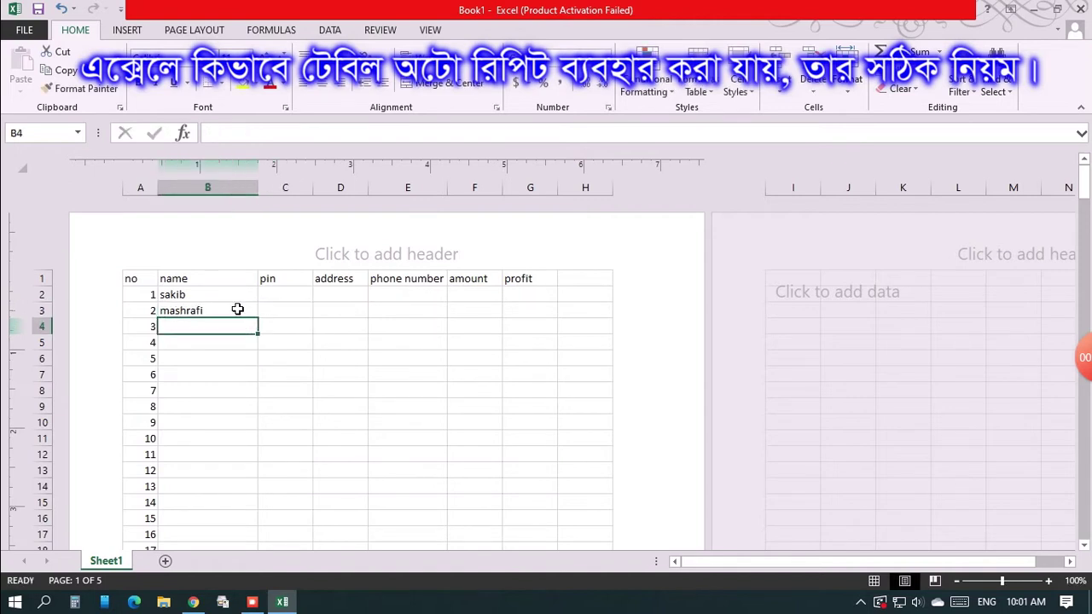
Add rofiq, nasir, taskin and mushfiq below them in the name column.
{"action": "type", "text": "rofiq"}
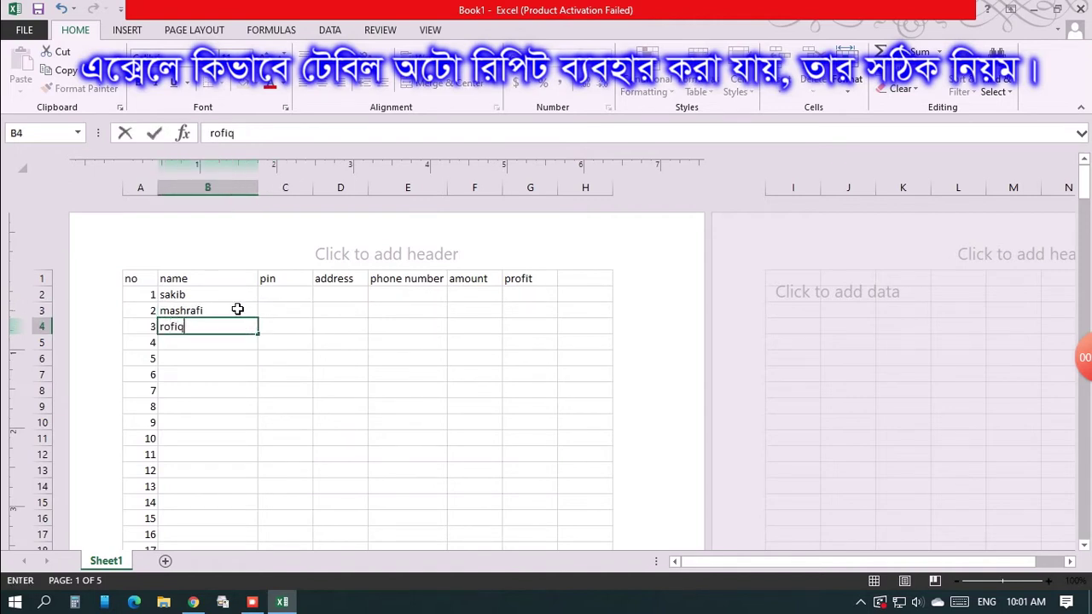
{"action": "key", "text": "Return"}
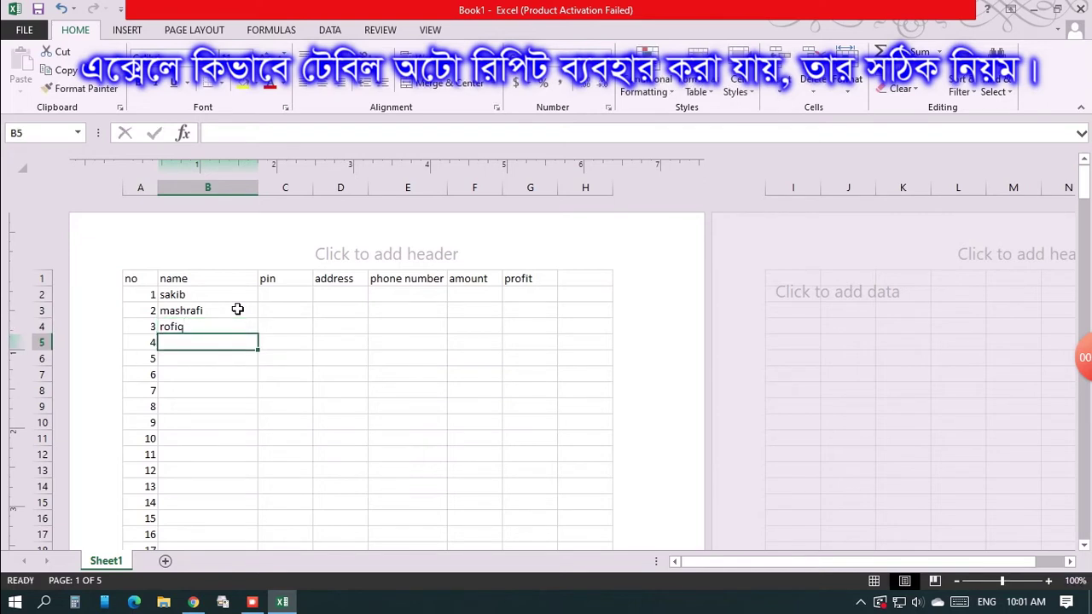
{"action": "type", "text": "nasir"}
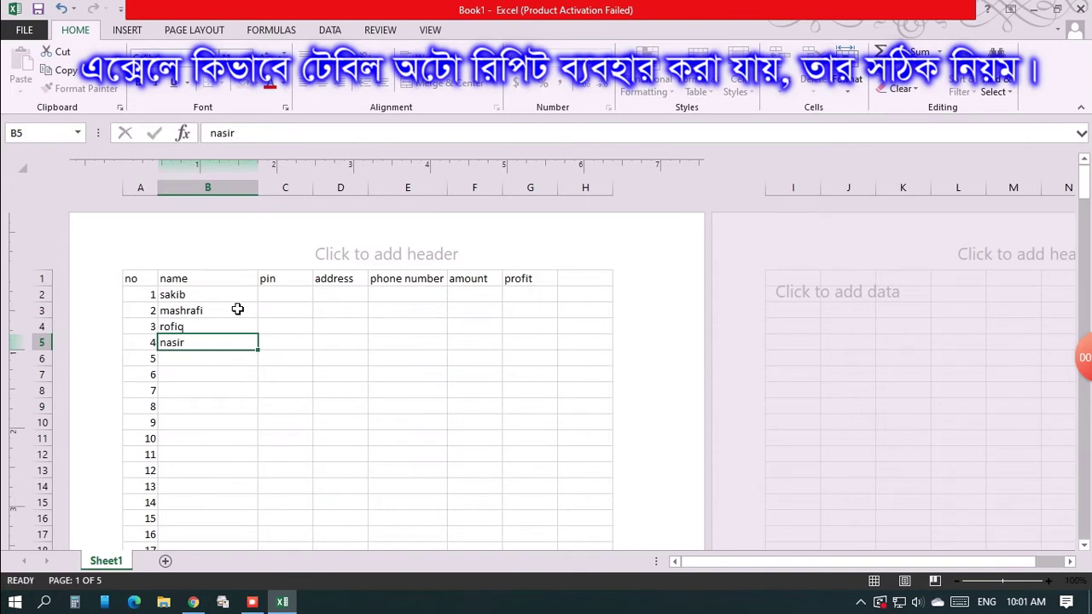
{"action": "key", "text": "Return"}
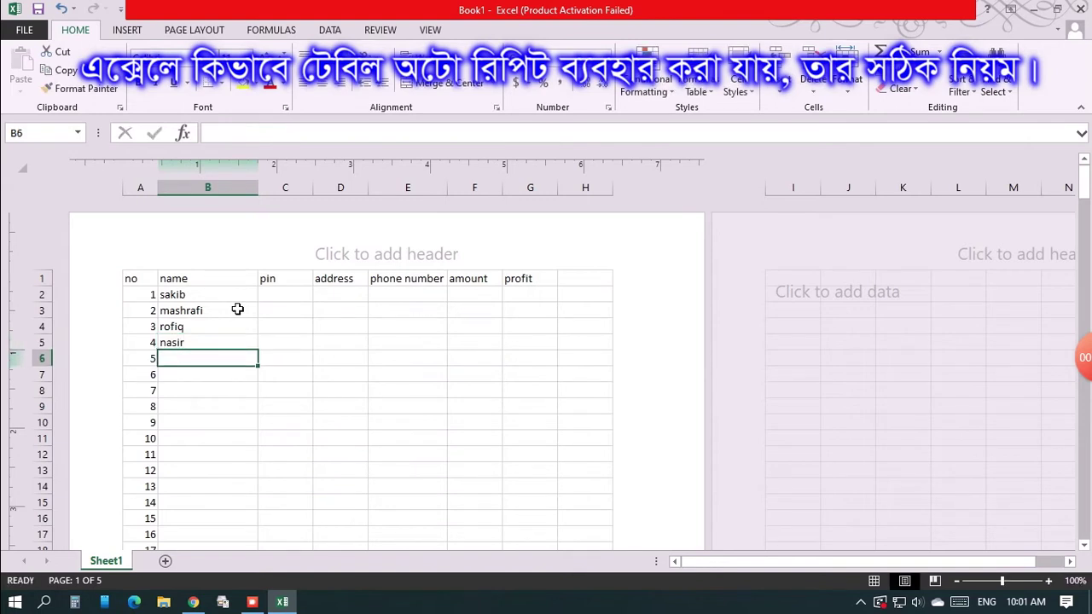
{"action": "type", "text": "taskin"}
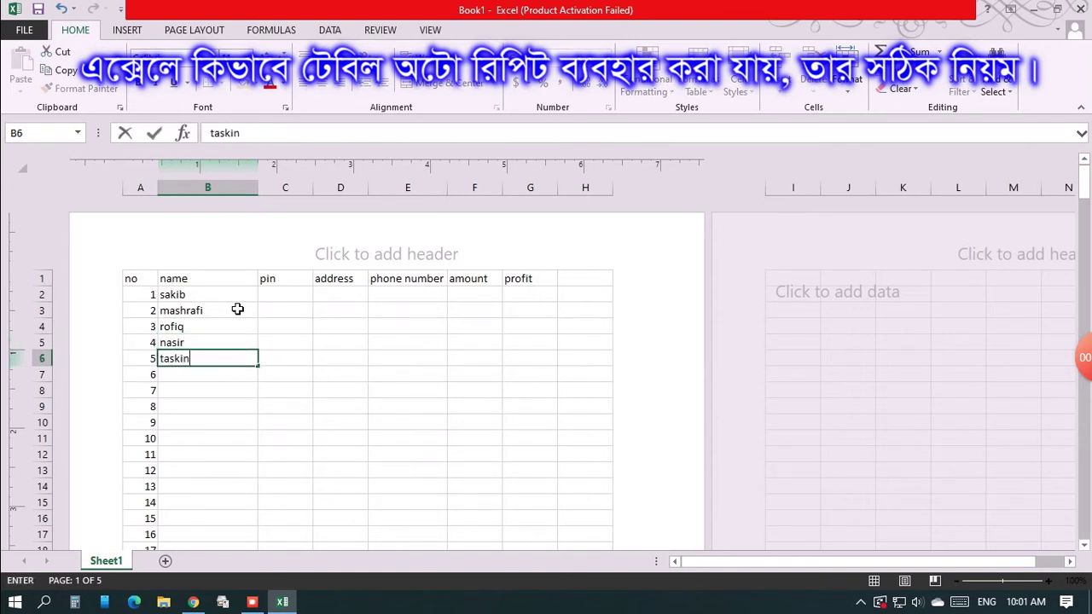
{"action": "key", "text": "Return"}
{"action": "type", "text": "m"}
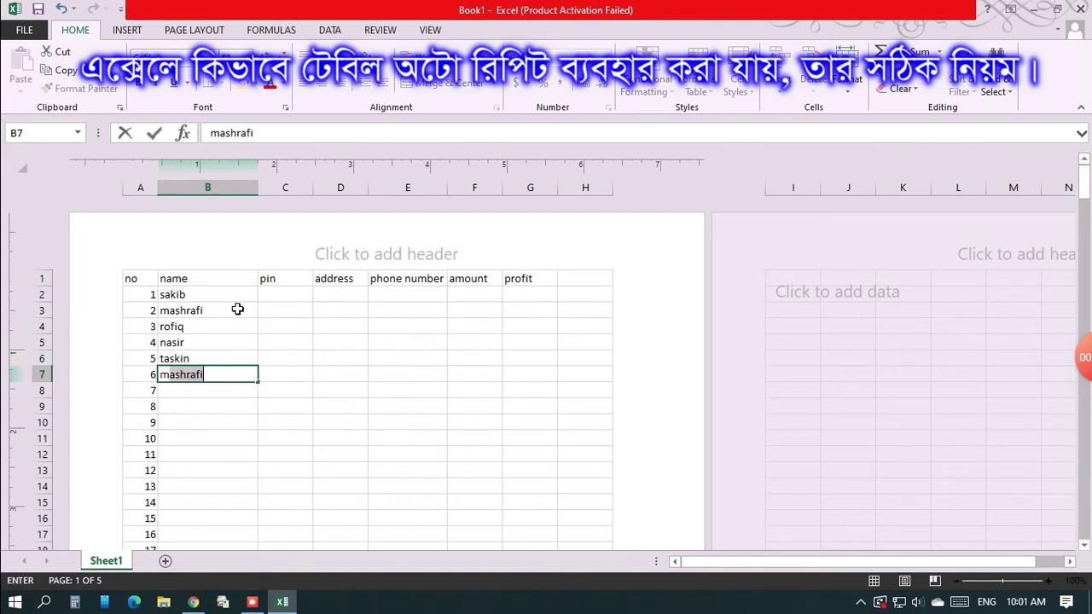
{"action": "type", "text": "ush"}
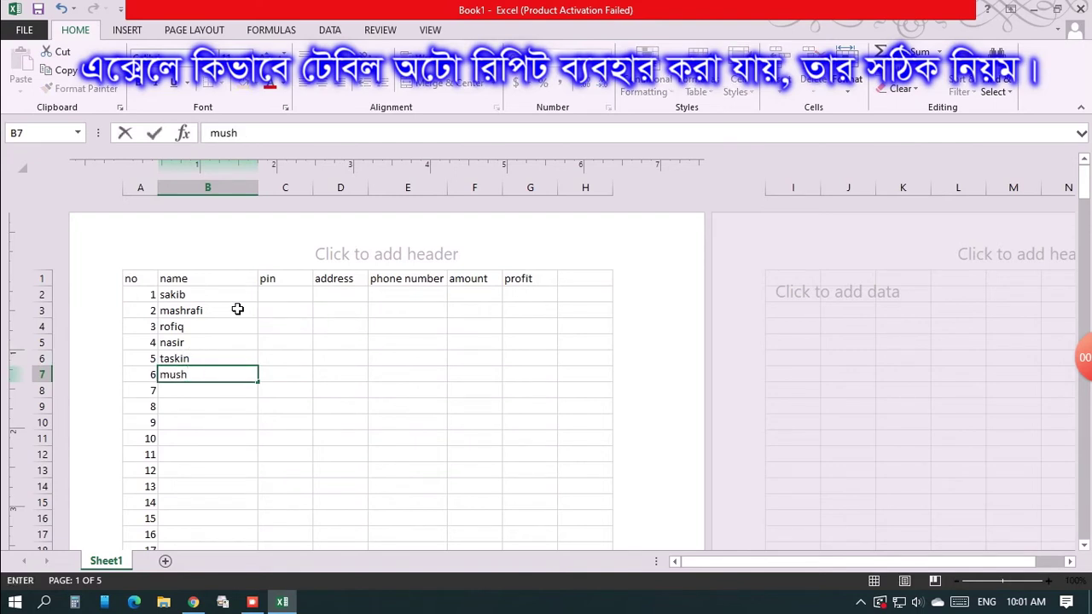
{"action": "type", "text": "fiq"}
Enter the pin values 10, 20, 30, 60, 15 and 15 in C2:C7.
{"action": "left_click", "coordinate": [285, 300]}
{"action": "type", "text": "10"}
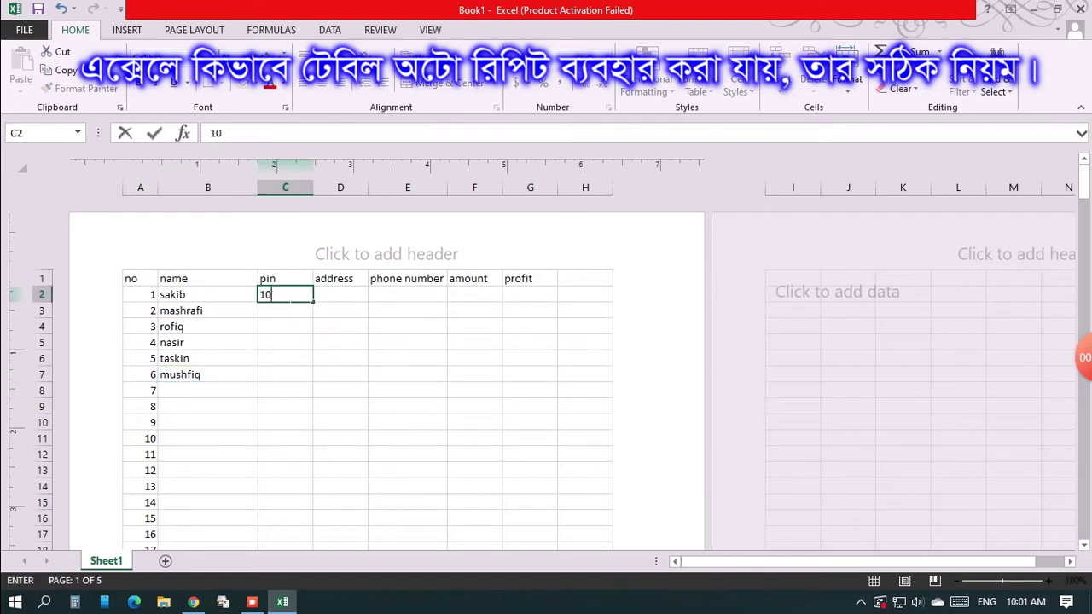
{"action": "key", "text": "Return"}
{"action": "type", "text": "20"}
{"action": "key", "text": "Return"}
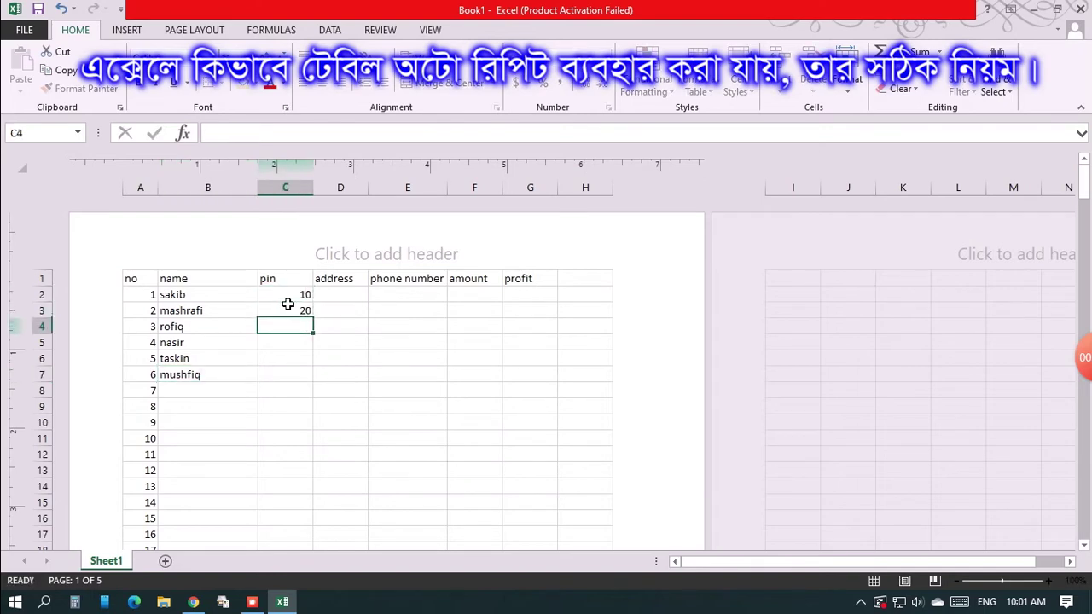
{"action": "type", "text": "30"}
{"action": "key", "text": "Return"}
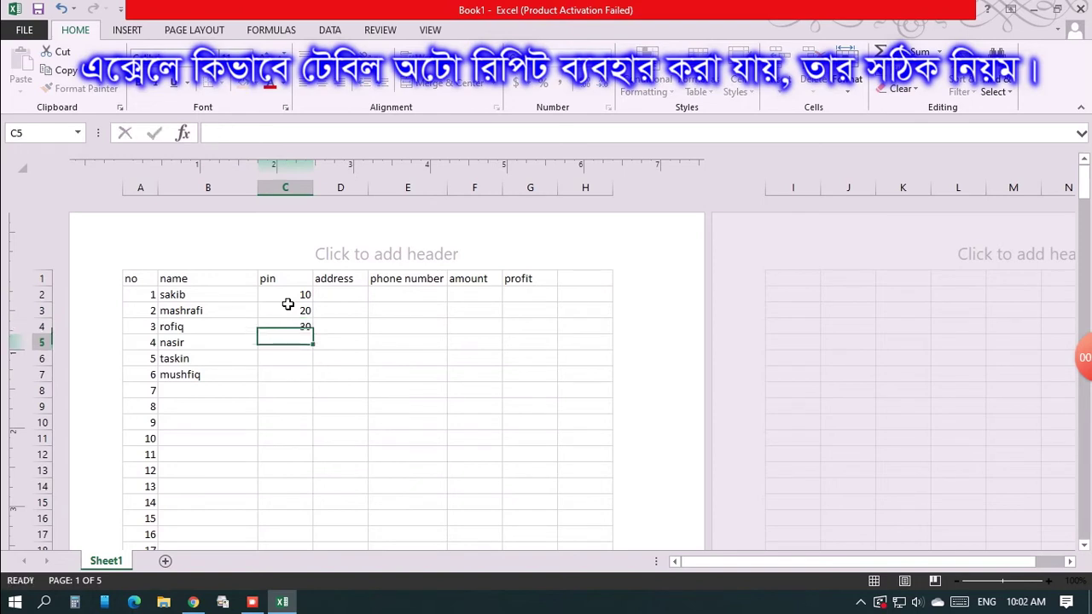
{"action": "type", "text": "60"}
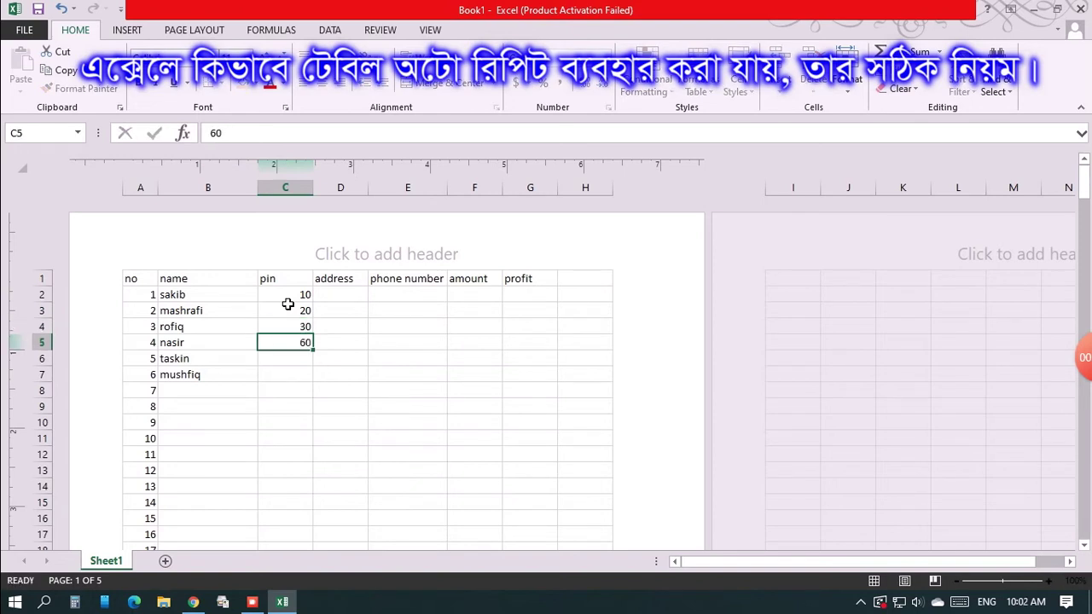
{"action": "key", "text": "Return"}
{"action": "type", "text": "15"}
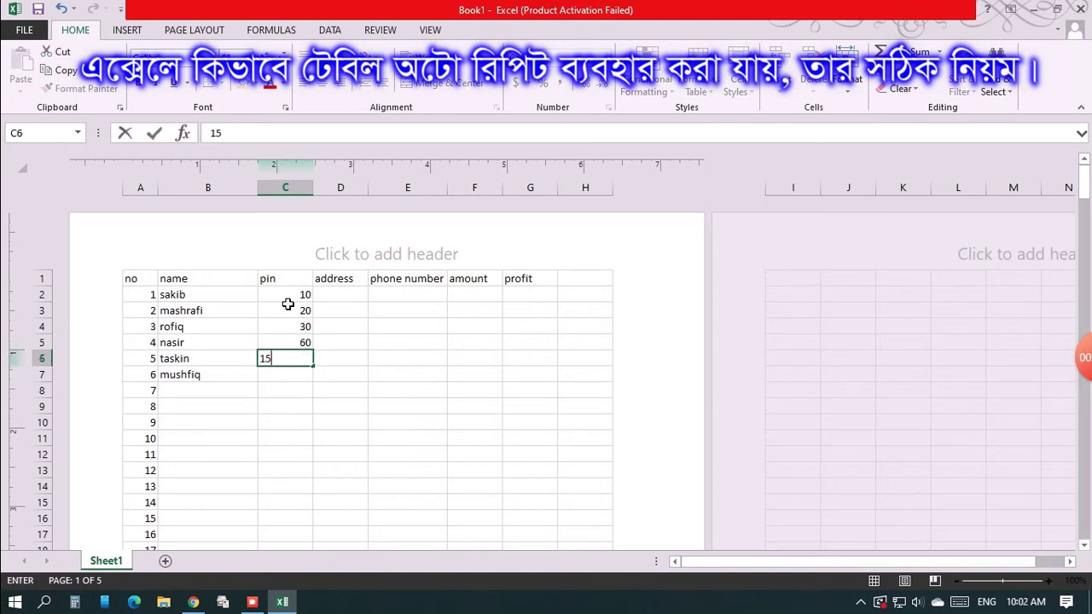
{"action": "key", "text": "Return"}
{"action": "type", "text": "20"}
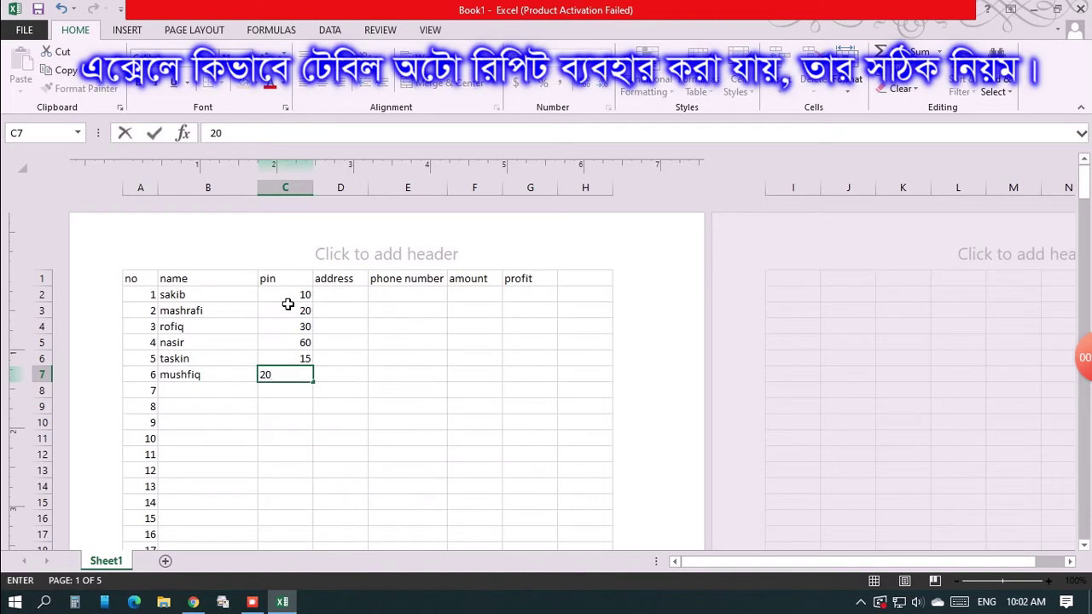
{"action": "key", "text": "BackSpace"}
{"action": "key", "text": "BackSpace"}
{"action": "type", "text": "5"}
Widen column D and fill dhaka from D2 down to D7.
{"action": "left_click", "coordinate": [364, 325]}
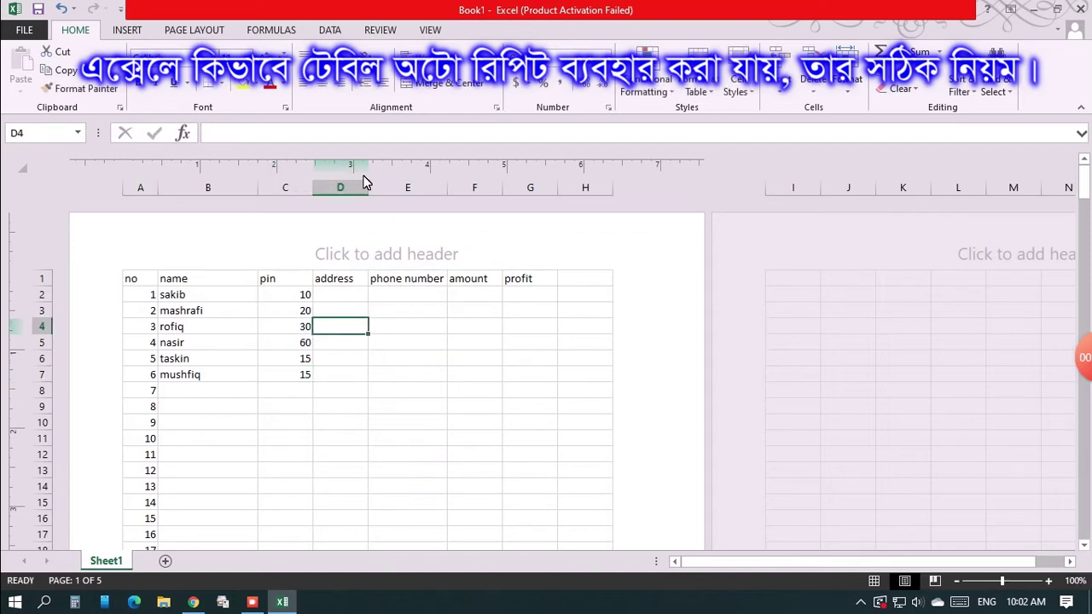
{"action": "left_click_drag", "start_coordinate": [369, 186], "coordinate": [397, 187]}
{"action": "left_click", "coordinate": [357, 296]}
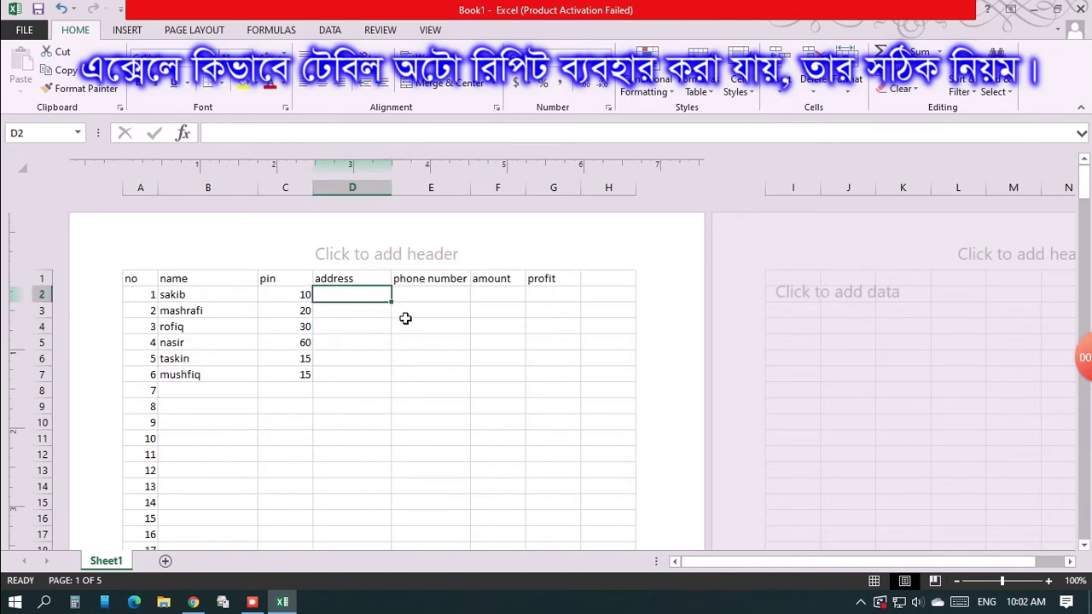
{"action": "type", "text": "dhaka"}
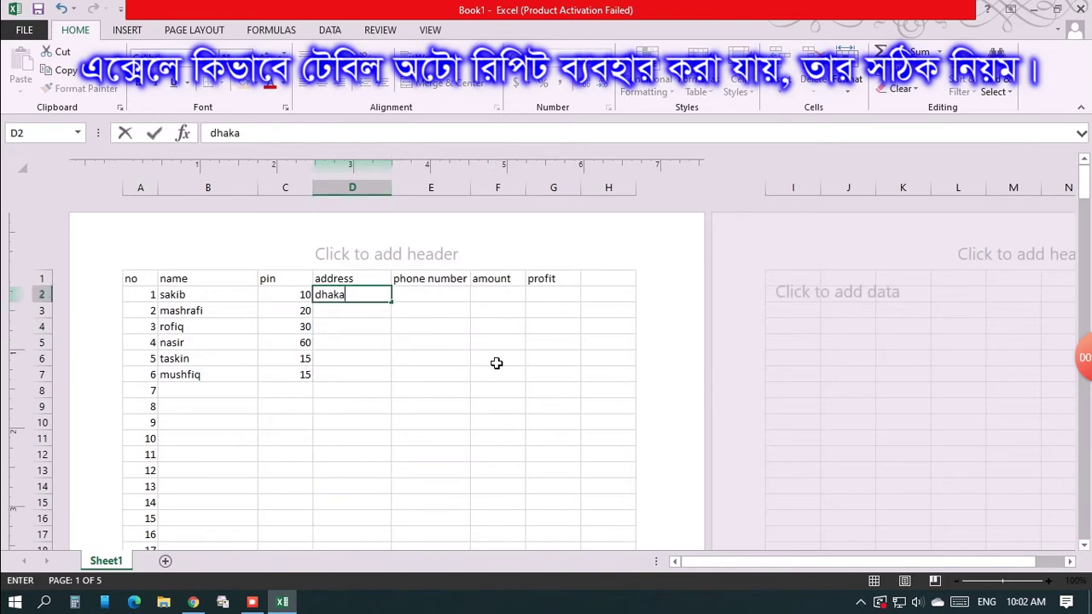
{"action": "key", "text": "Return"}
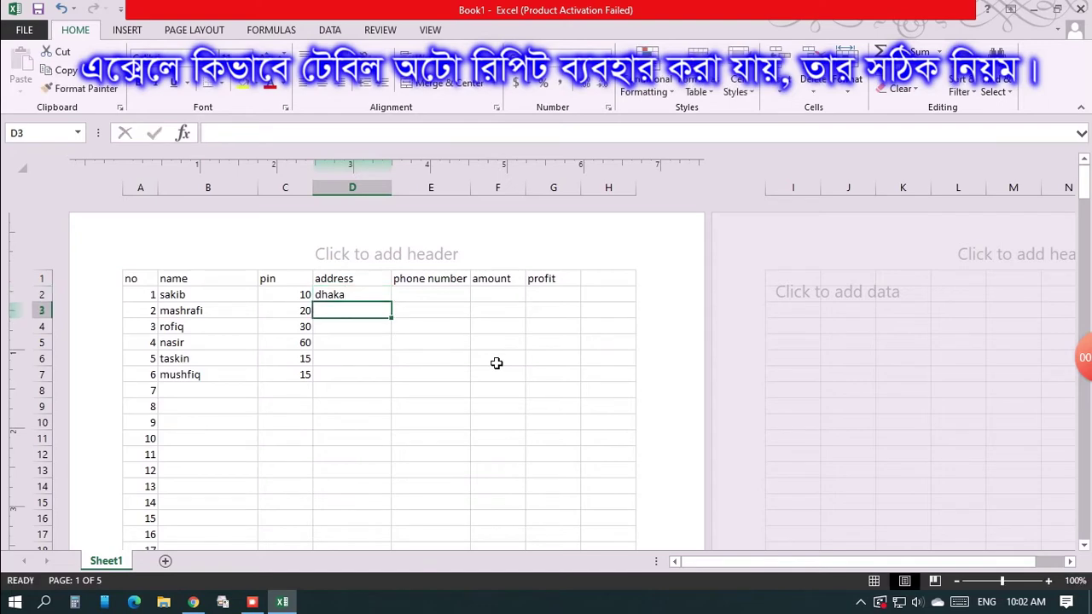
{"action": "left_click", "coordinate": [356, 298]}
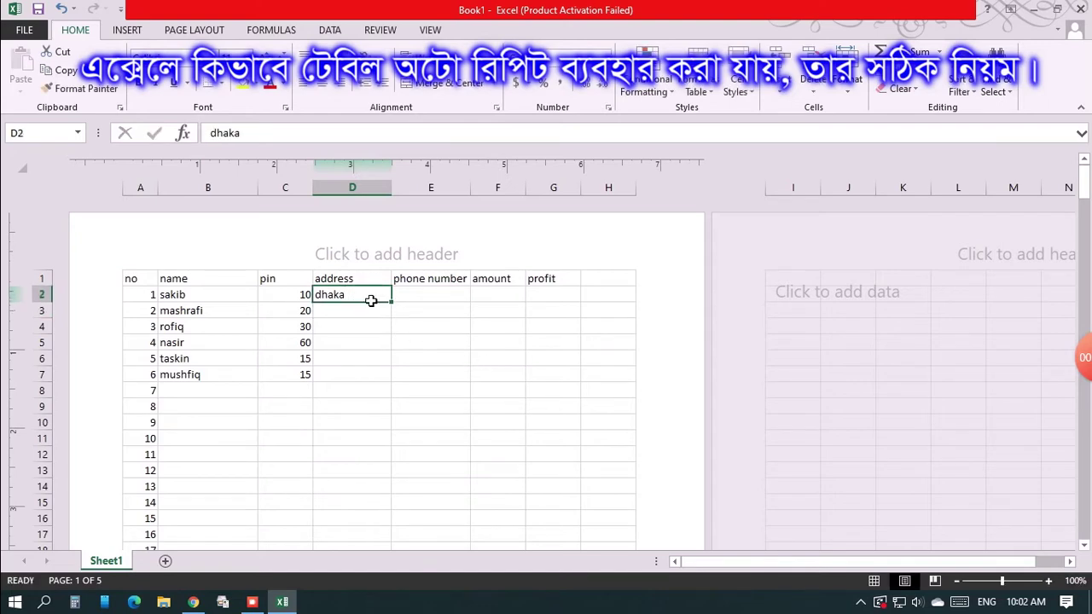
{"action": "left_click_drag", "start_coordinate": [393, 301], "coordinate": [393, 376]}
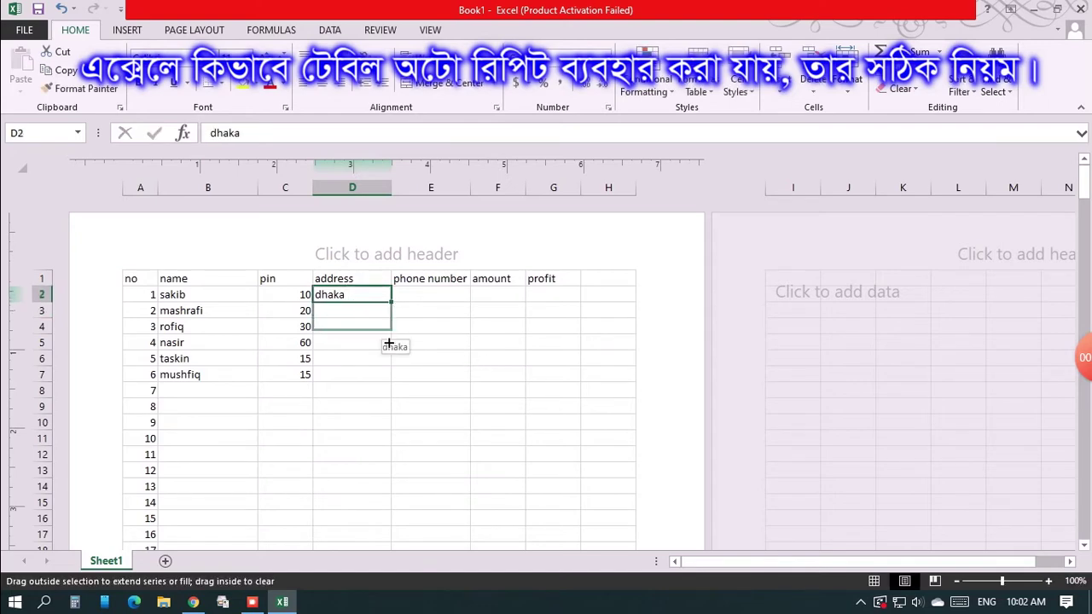
{"action": "left_click", "coordinate": [439, 298]}
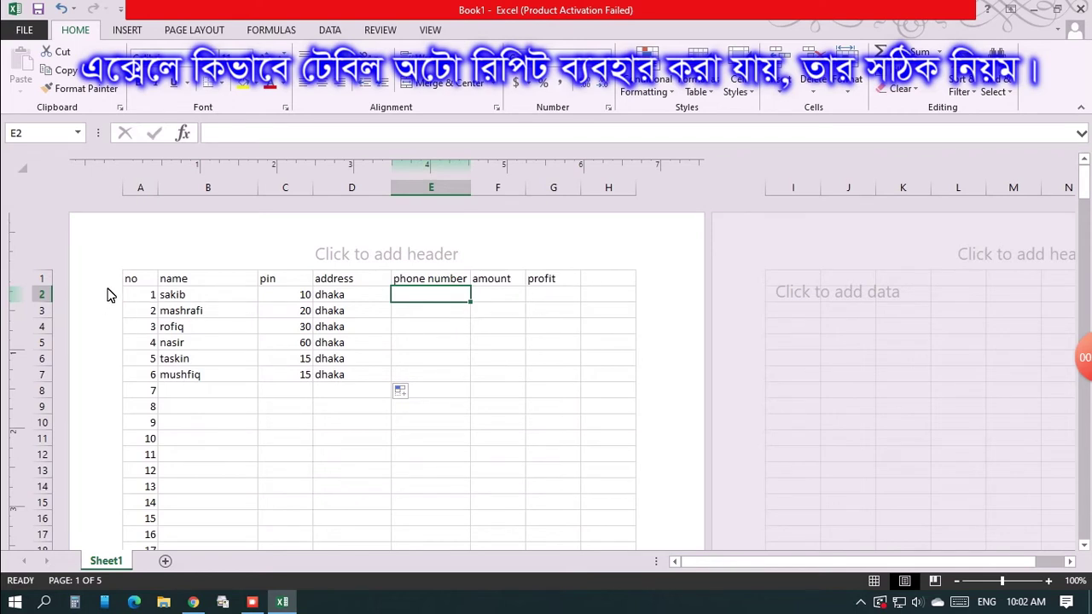
{"action": "mouse_move", "coordinate": [145, 283]}
{"action": "left_mouse_down"}
{"action": "mouse_move", "coordinate": [533, 545]}
{"action": "mouse_move", "coordinate": [636, 524]}
{"action": "left_mouse_up"}
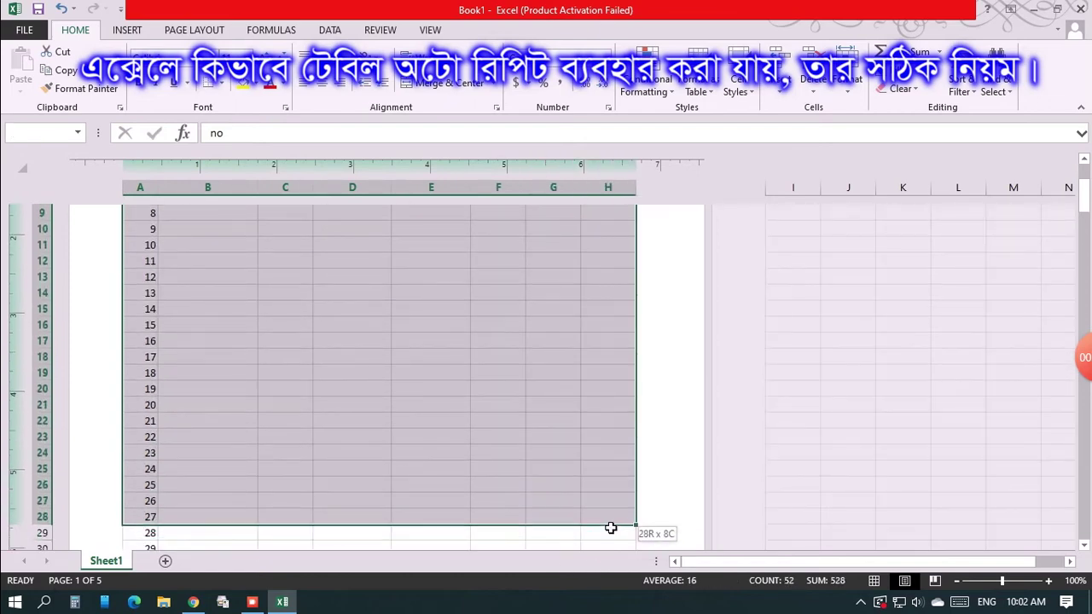
{"action": "left_click_drag", "start_coordinate": [635, 474], "coordinate": [596, 558]}
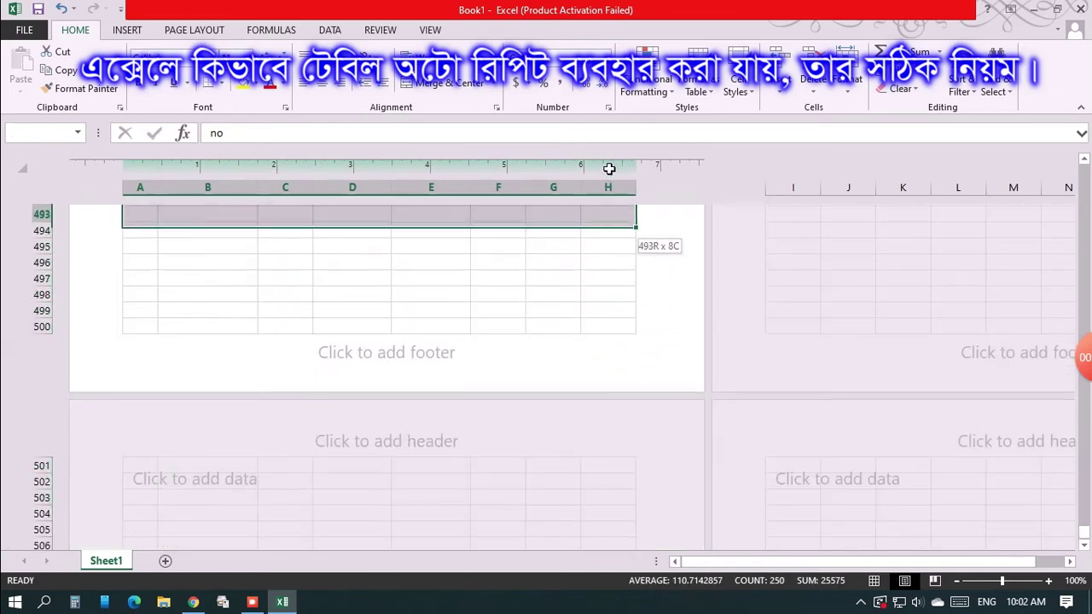
{"action": "mouse_move", "coordinate": [595, 558]}
{"action": "left_mouse_down"}
{"action": "mouse_move", "coordinate": [639, 101]}
{"action": "mouse_move", "coordinate": [611, 7]}
{"action": "mouse_move", "coordinate": [558, 541]}
{"action": "left_mouse_up"}
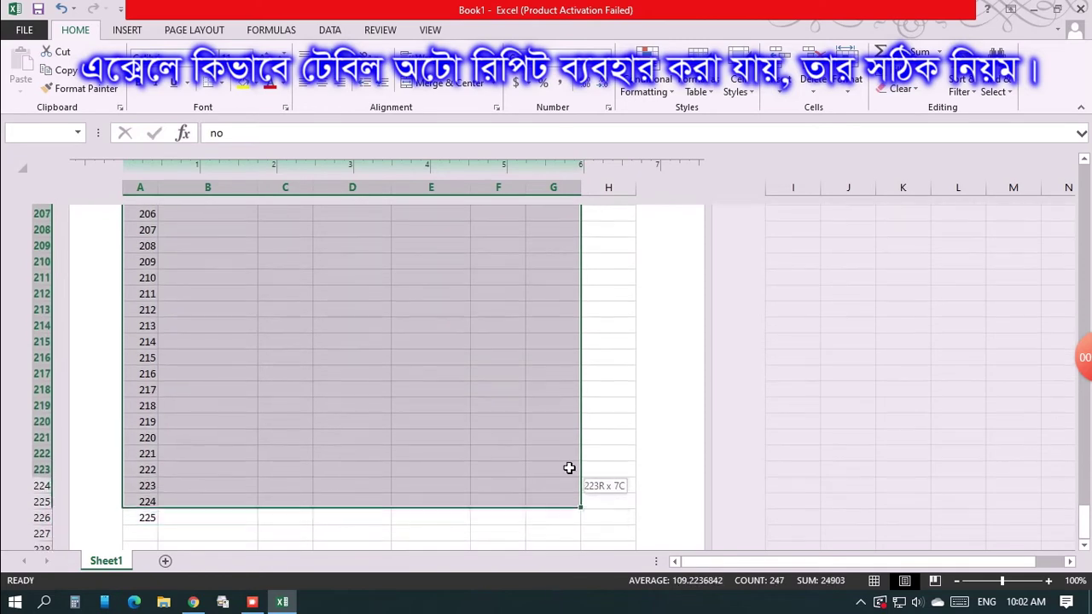
{"action": "left_click_drag", "start_coordinate": [558, 541], "coordinate": [600, 522]}
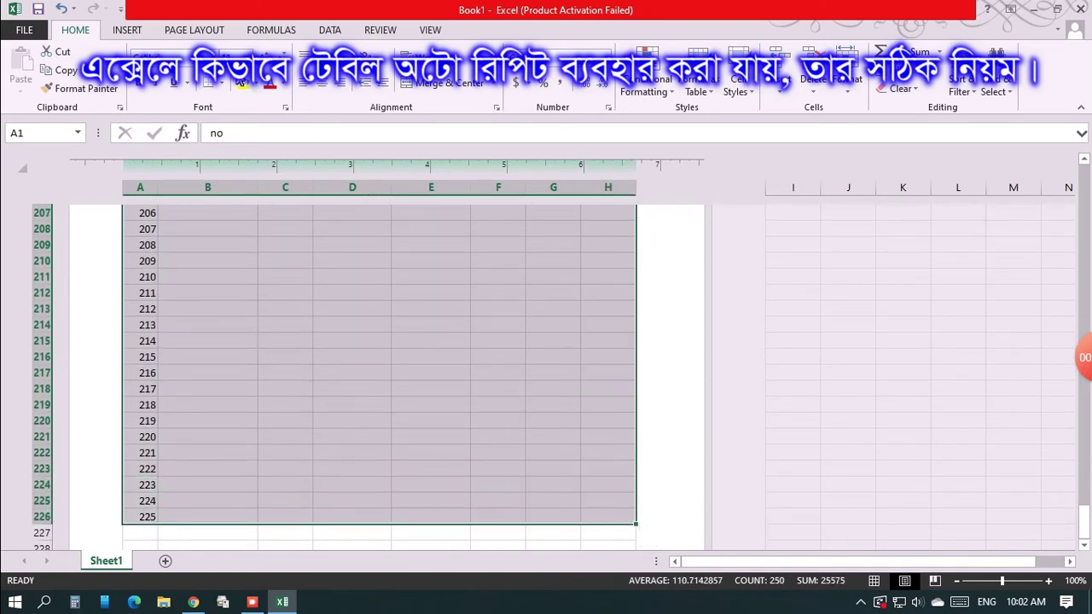
{"action": "left_click", "coordinate": [220, 84]}
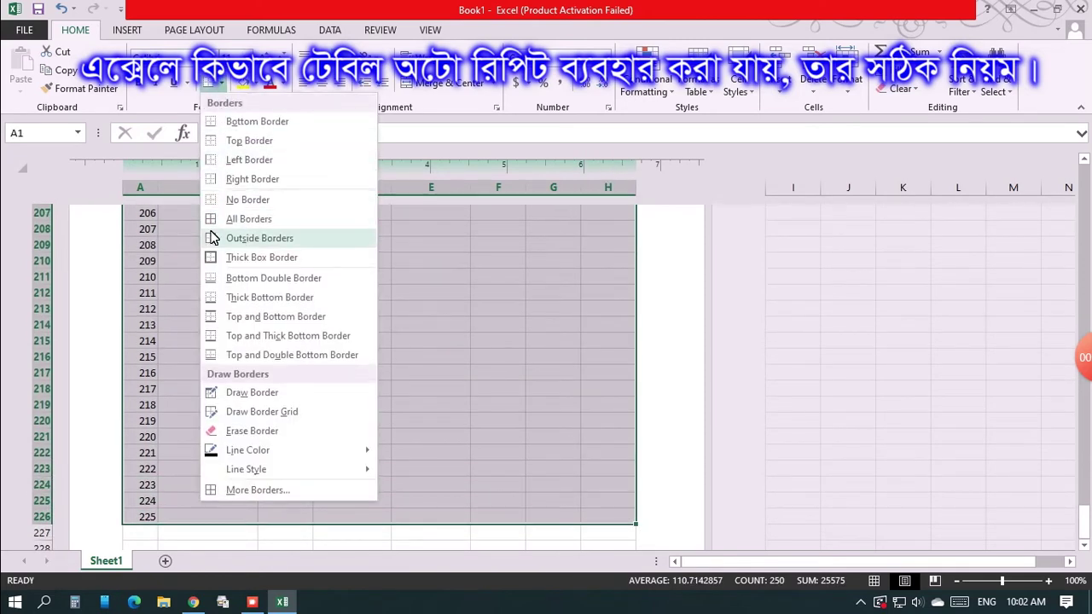
{"action": "left_click", "coordinate": [256, 218]}
{"action": "left_click", "coordinate": [399, 291]}
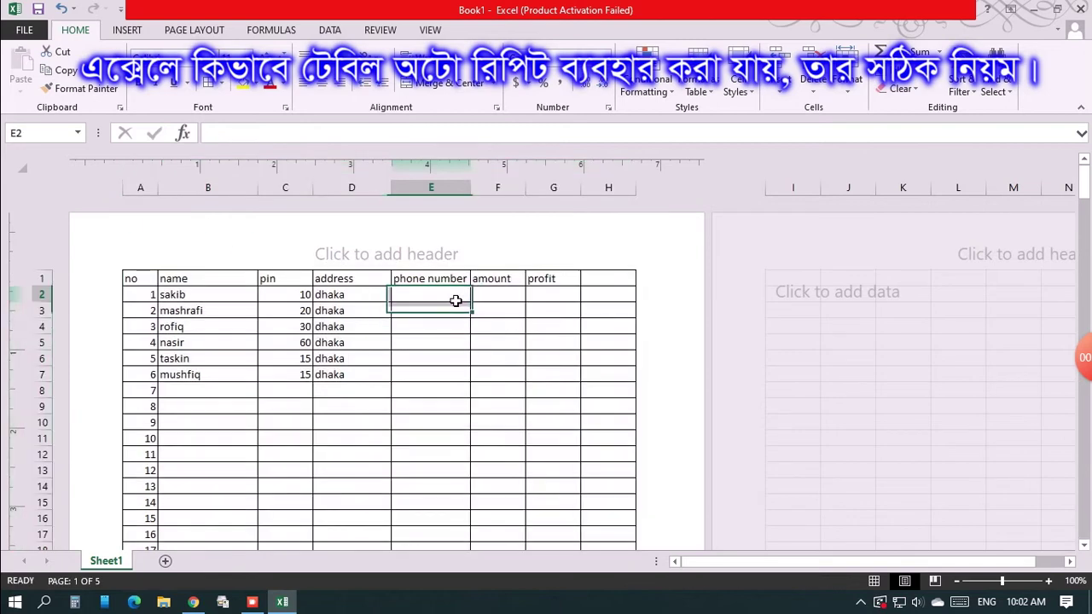
{"action": "scroll", "coordinate": [170, 312], "scroll_direction": "down", "scroll_amount": 7}
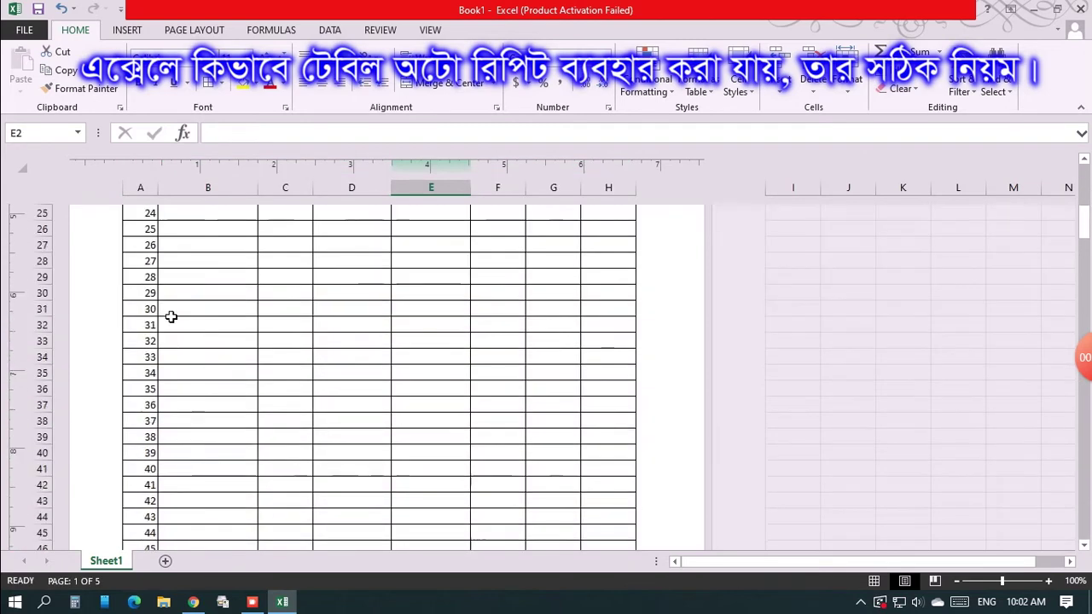
{"action": "scroll", "coordinate": [174, 328], "scroll_direction": "down", "scroll_amount": 10}
{"action": "scroll", "coordinate": [175, 333], "scroll_direction": "up", "scroll_amount": 4}
{"action": "scroll", "coordinate": [187, 350], "scroll_direction": "down", "scroll_amount": 1}
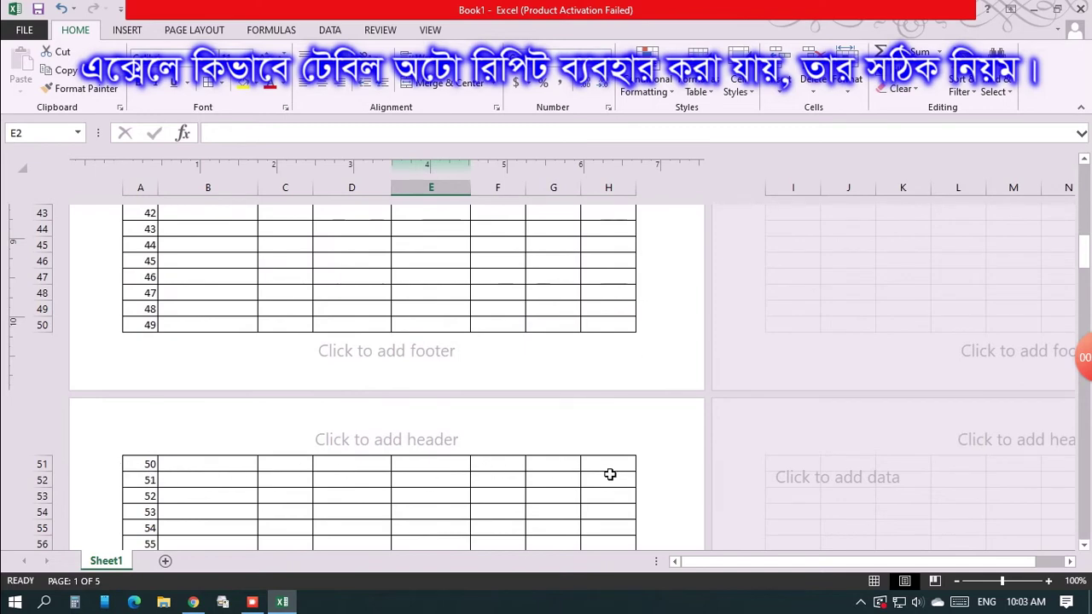
{"action": "left_click_drag", "start_coordinate": [129, 465], "coordinate": [618, 466]}
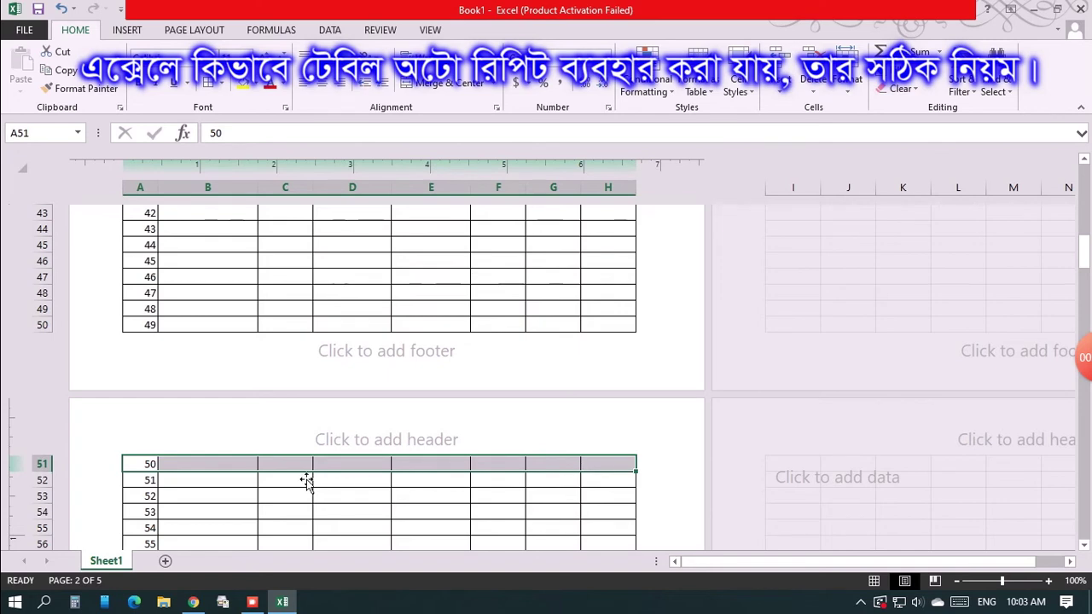
{"action": "scroll", "coordinate": [304, 478], "scroll_direction": "up", "scroll_amount": 7}
{"action": "scroll", "coordinate": [305, 401], "scroll_direction": "up", "scroll_amount": 7}
{"action": "left_click", "coordinate": [290, 312]}
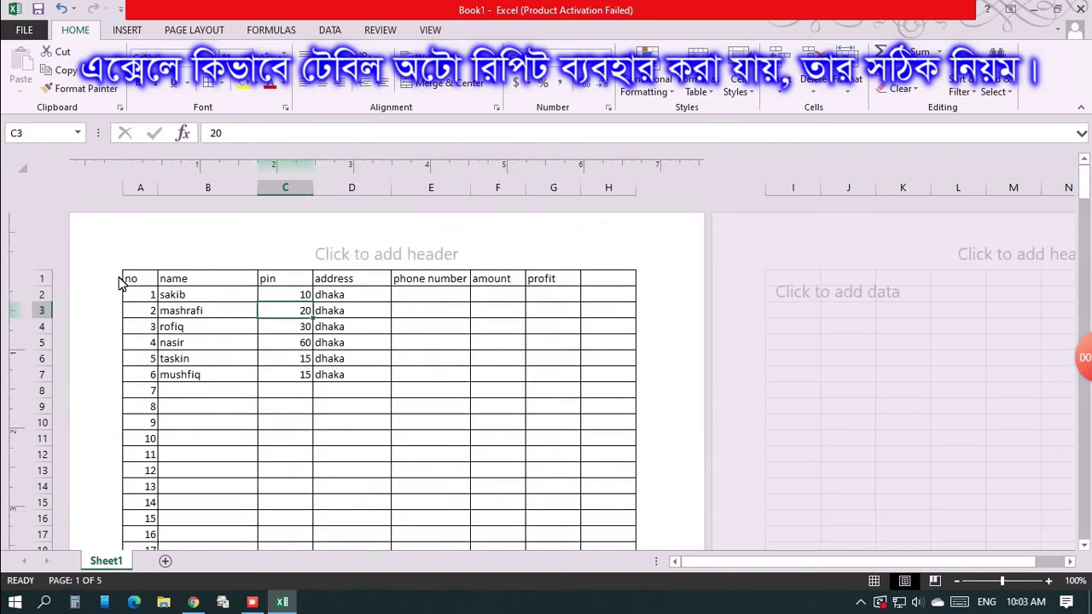
{"action": "left_click_drag", "start_coordinate": [134, 280], "coordinate": [618, 288]}
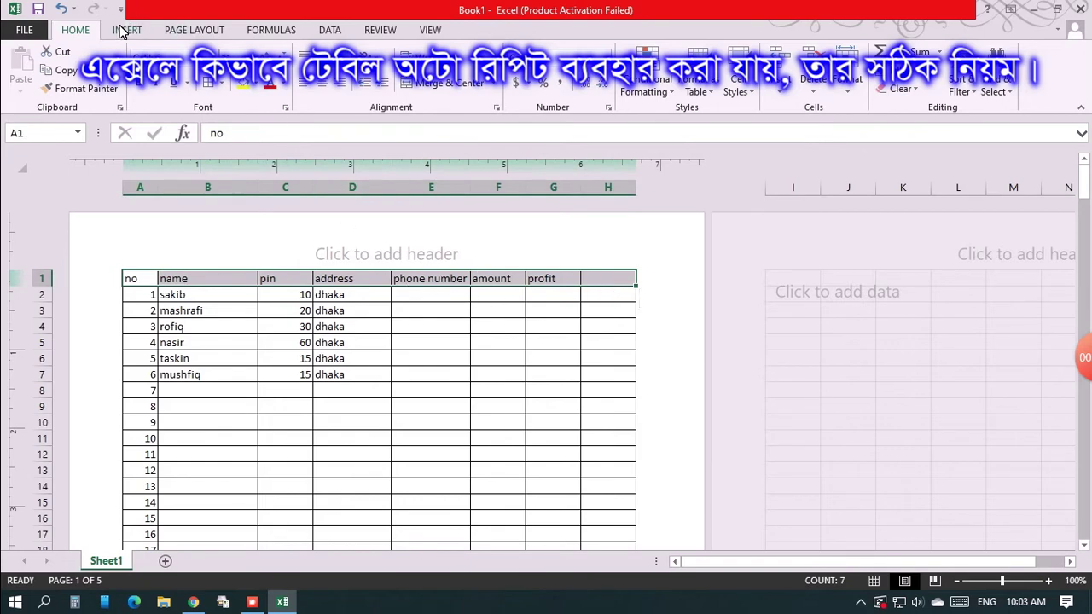
Set row 1 ($1:$1) as the rows to repeat at top in Page Setup.
{"action": "left_click", "coordinate": [193, 31]}
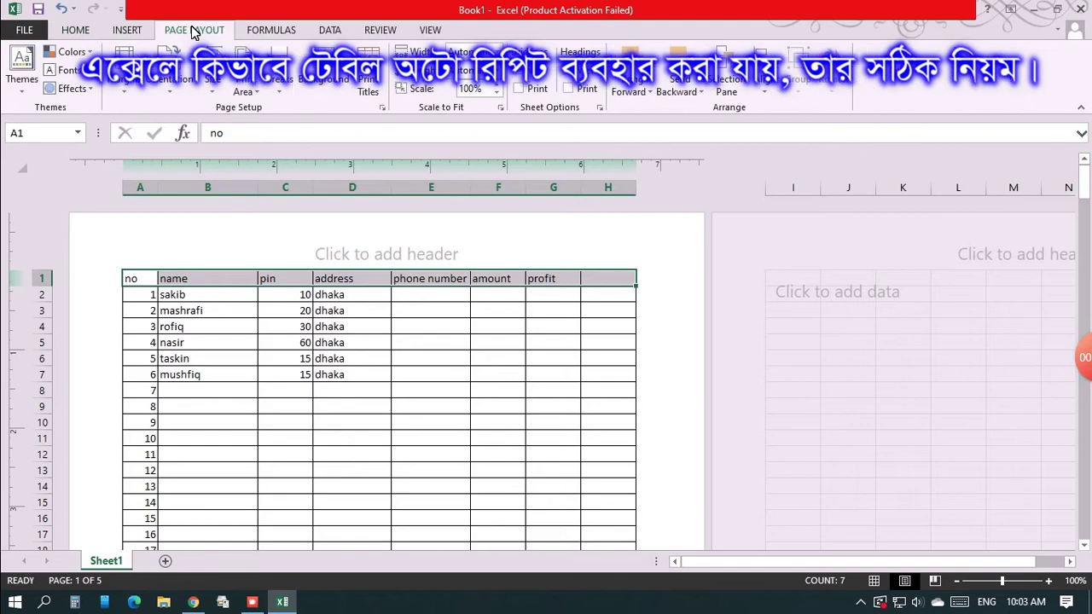
{"action": "left_click", "coordinate": [382, 109]}
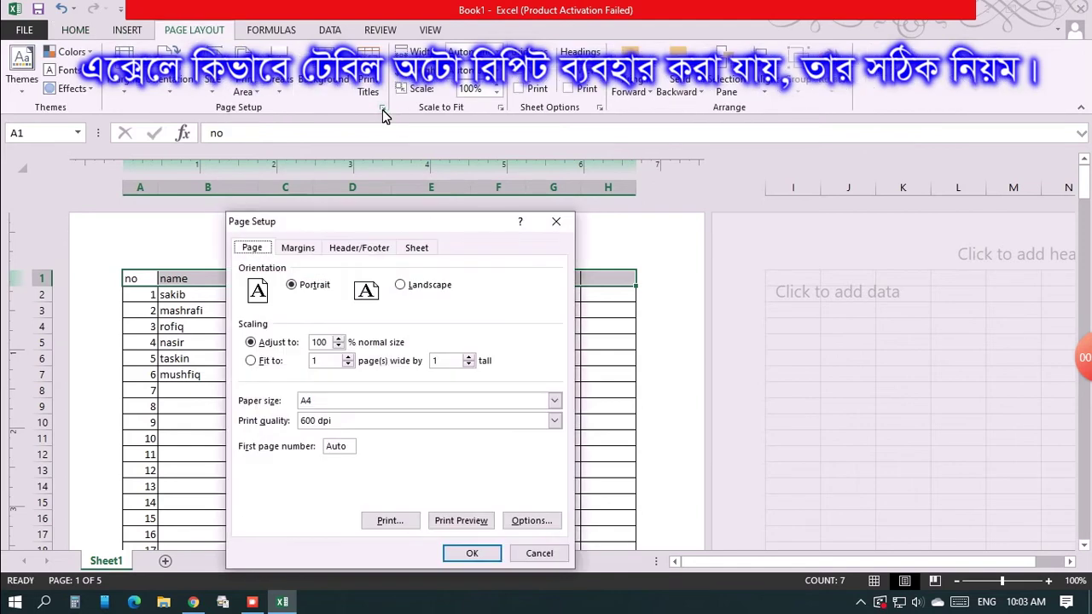
{"action": "left_click", "coordinate": [418, 250]}
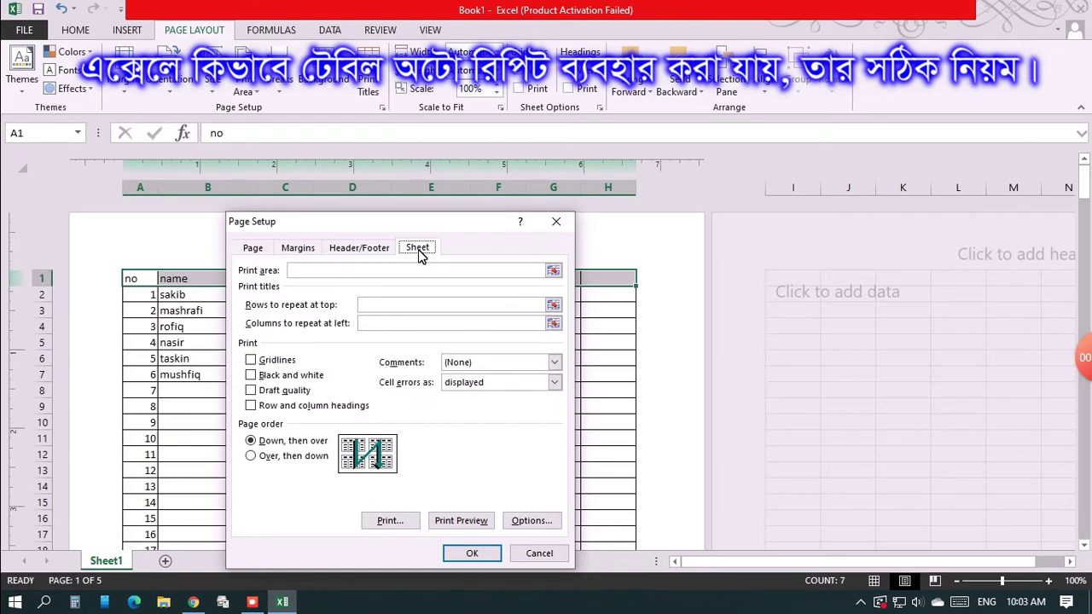
{"action": "left_click", "coordinate": [553, 306]}
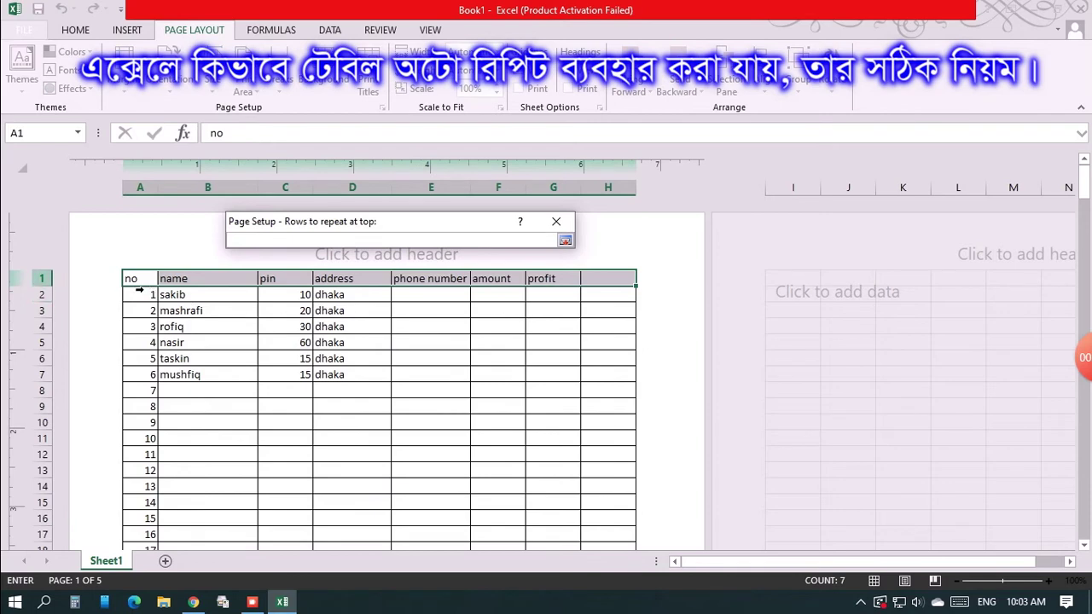
{"action": "left_click_drag", "start_coordinate": [135, 278], "coordinate": [522, 278]}
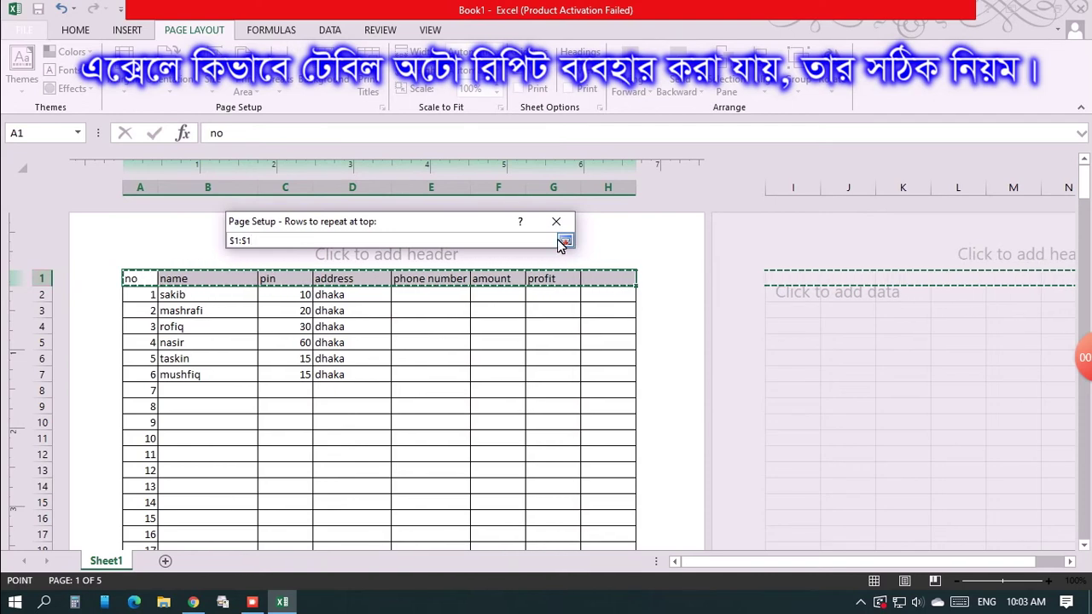
{"action": "left_click", "coordinate": [565, 241]}
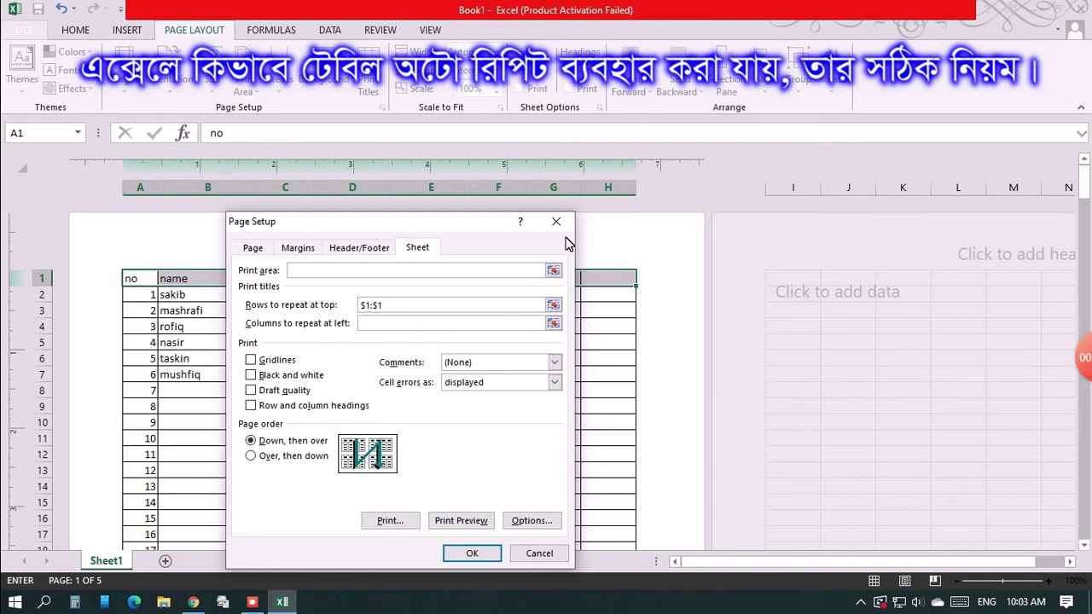
{"action": "left_click", "coordinate": [474, 553]}
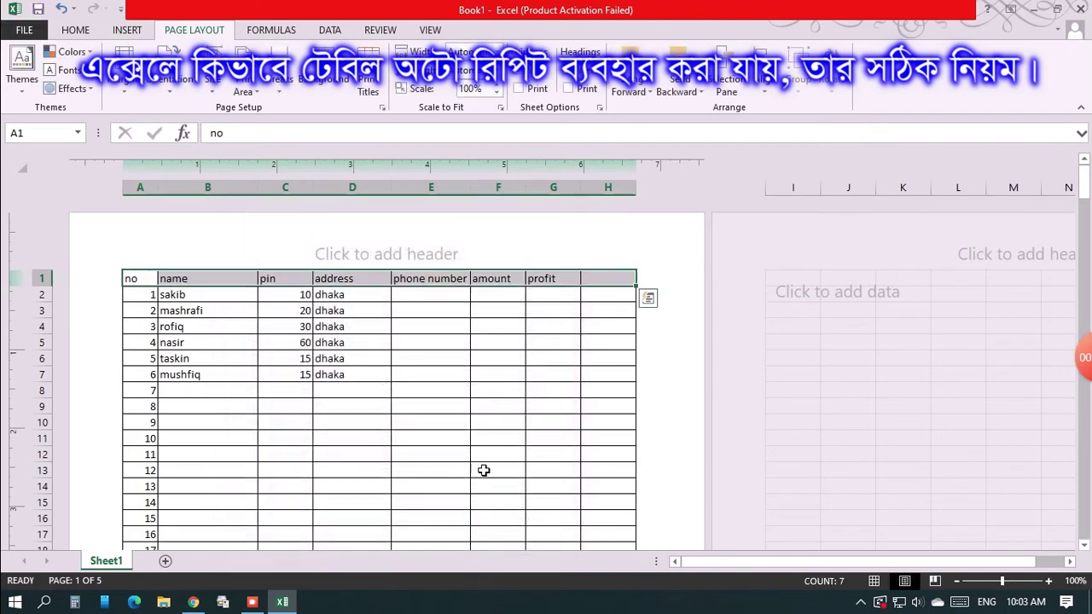
{"action": "scroll", "coordinate": [494, 426], "scroll_direction": "down", "scroll_amount": 5}
{"action": "scroll", "coordinate": [495, 426], "scroll_direction": "down", "scroll_amount": 4}
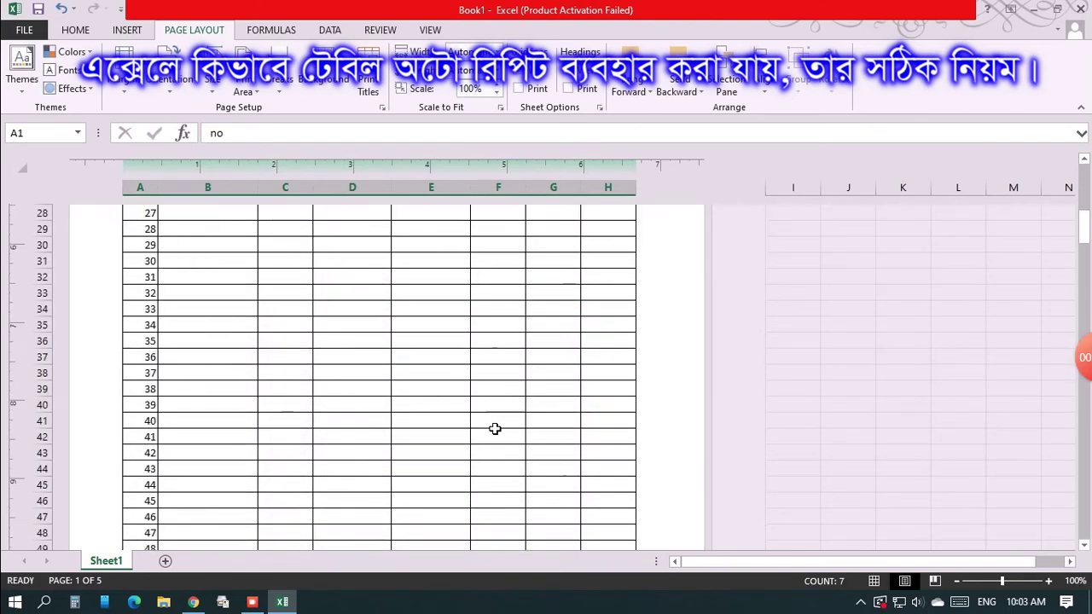
{"action": "scroll", "coordinate": [494, 427], "scroll_direction": "down", "scroll_amount": 3}
{"action": "scroll", "coordinate": [492, 434], "scroll_direction": "down", "scroll_amount": 3}
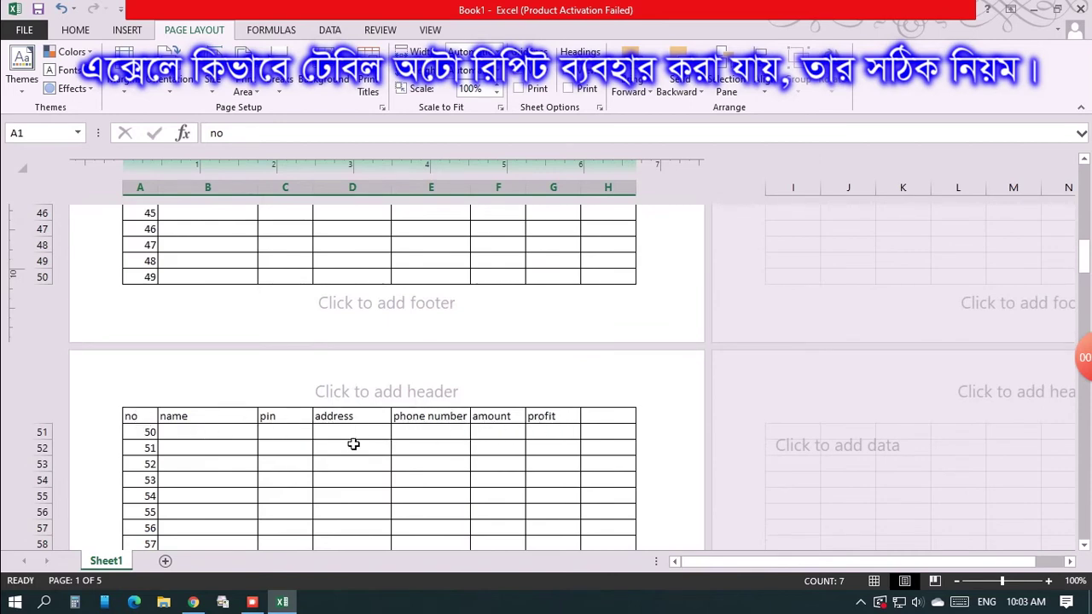
{"action": "scroll", "coordinate": [315, 433], "scroll_direction": "down", "scroll_amount": 8}
{"action": "scroll", "coordinate": [358, 441], "scroll_direction": "down", "scroll_amount": 9}
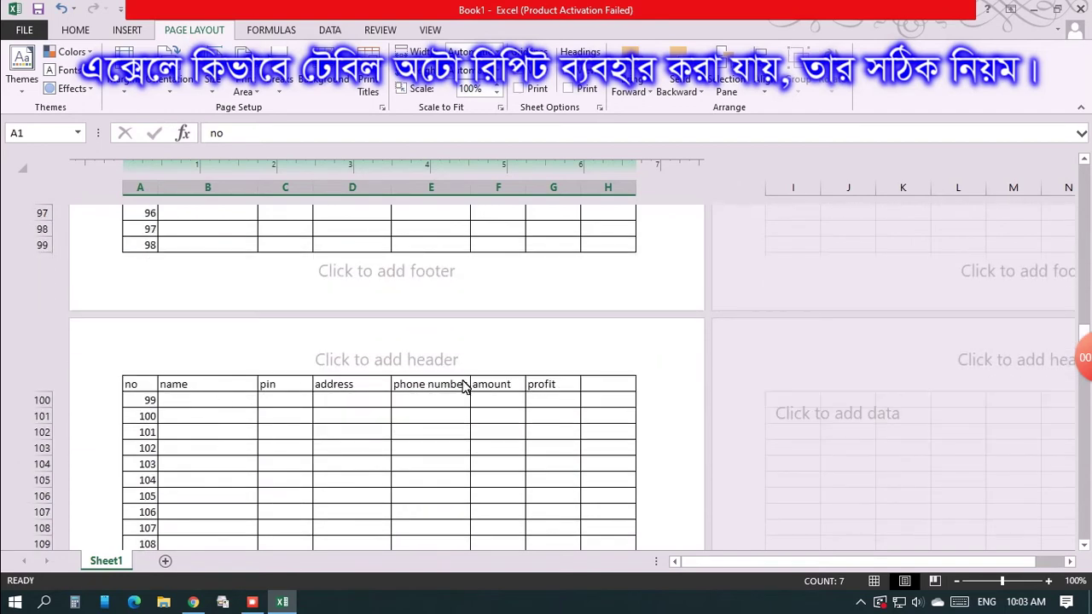
{"action": "scroll", "coordinate": [560, 398], "scroll_direction": "up", "scroll_amount": 9}
{"action": "scroll", "coordinate": [560, 399], "scroll_direction": "up", "scroll_amount": 9}
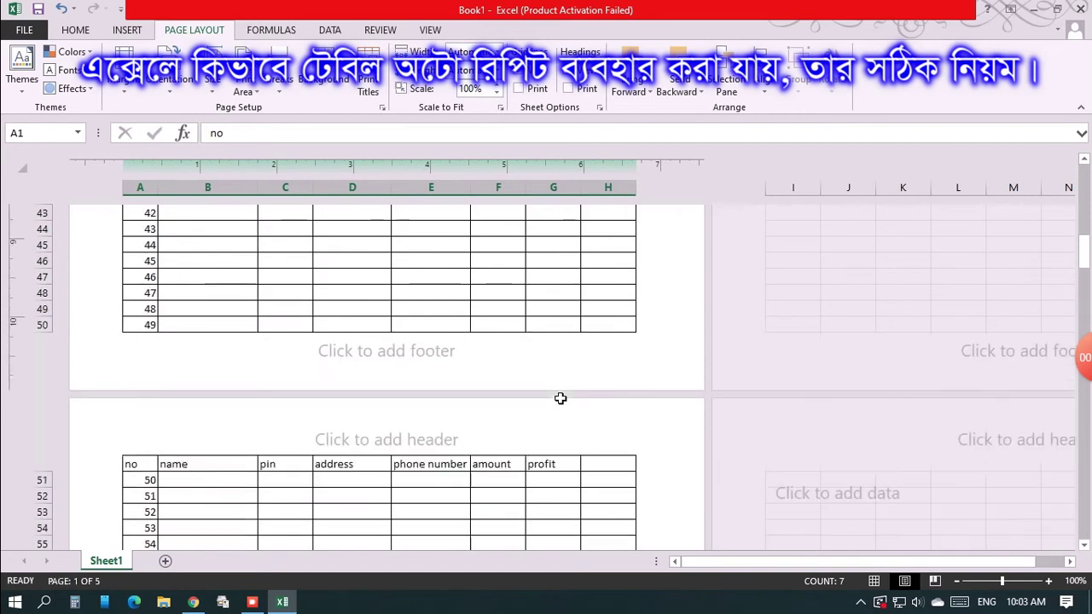
{"action": "scroll", "coordinate": [560, 399], "scroll_direction": "up", "scroll_amount": 9}
{"action": "scroll", "coordinate": [560, 399], "scroll_direction": "up", "scroll_amount": 5}
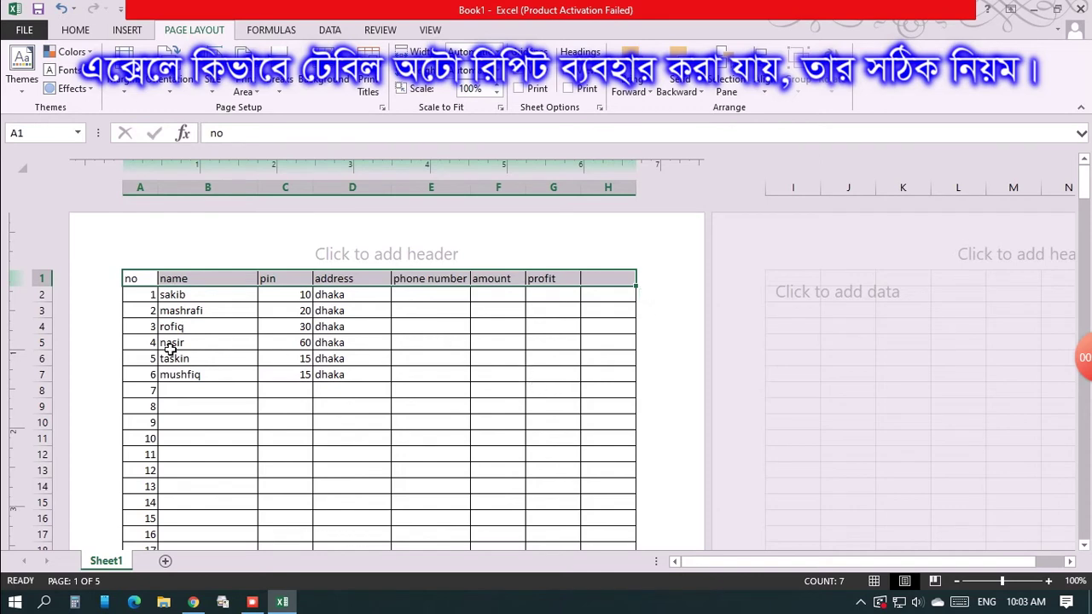
{"action": "left_click", "coordinate": [145, 282]}
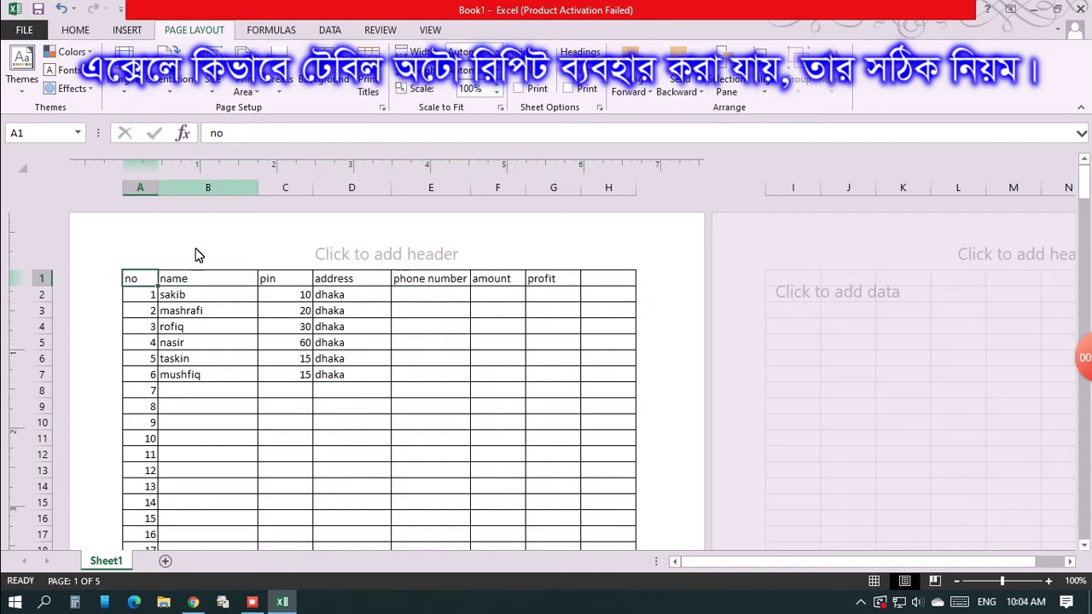
Fill A1 yellow with red text and give the name heading a red fill.
{"action": "left_click", "coordinate": [75, 30]}
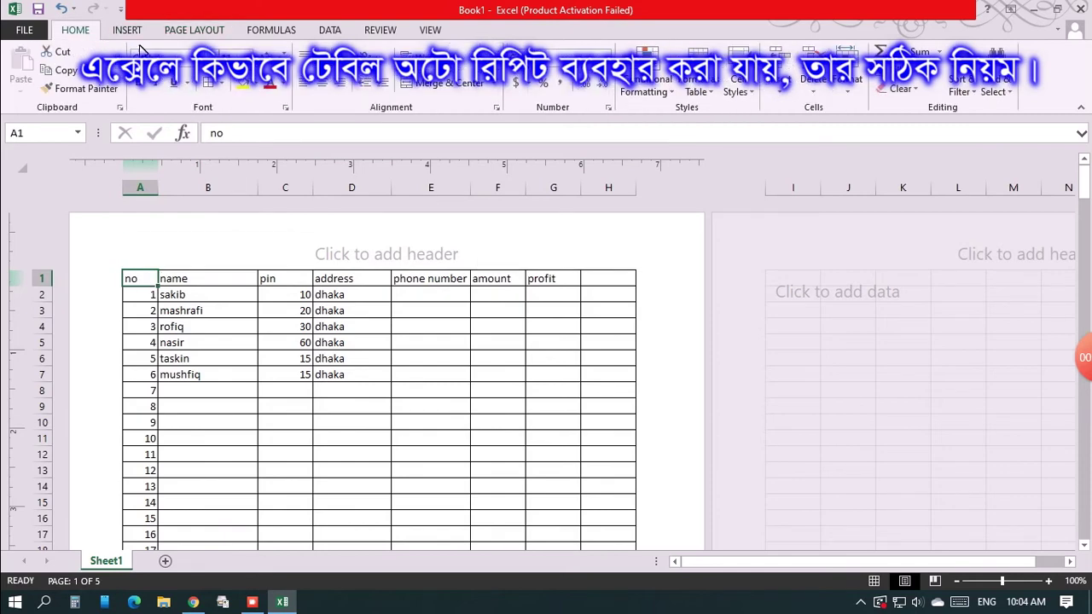
{"action": "left_click", "coordinate": [268, 88]}
{"action": "left_click", "coordinate": [243, 85]}
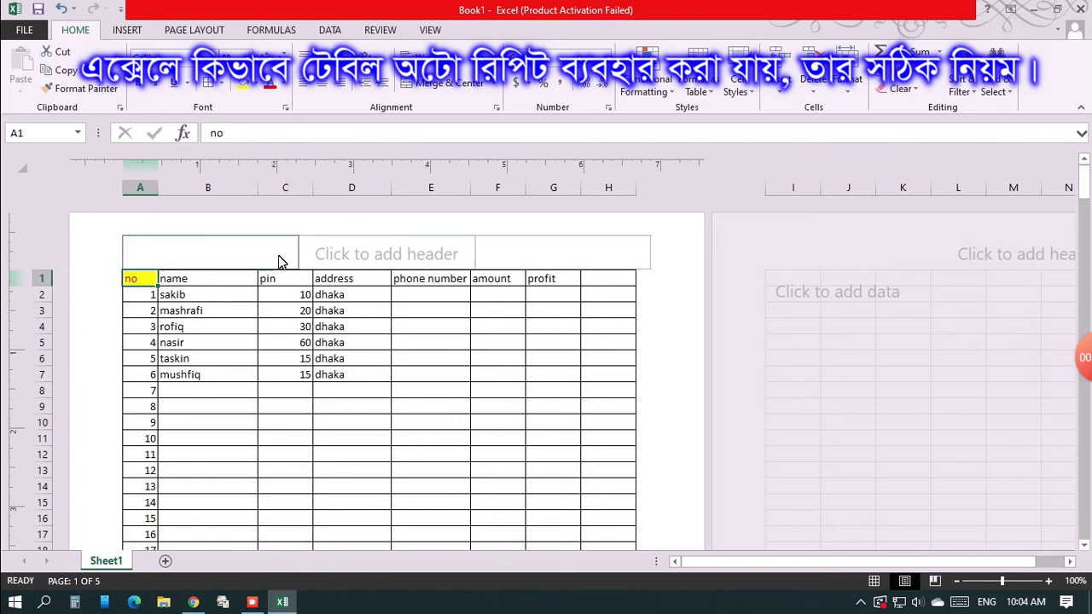
{"action": "left_click", "coordinate": [217, 284]}
{"action": "left_click", "coordinate": [251, 89]}
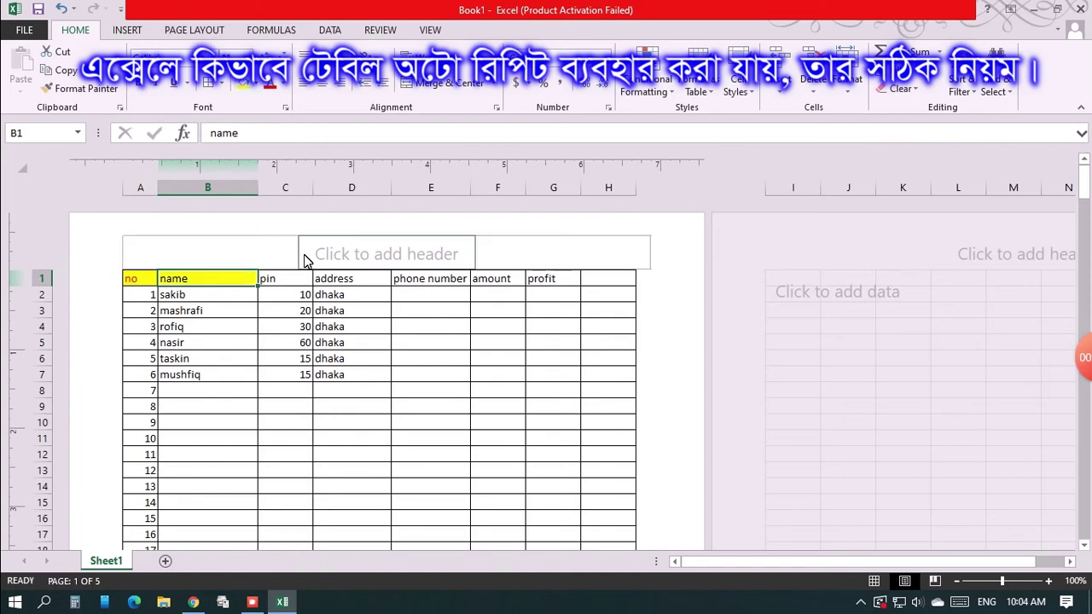
{"action": "left_click", "coordinate": [263, 86]}
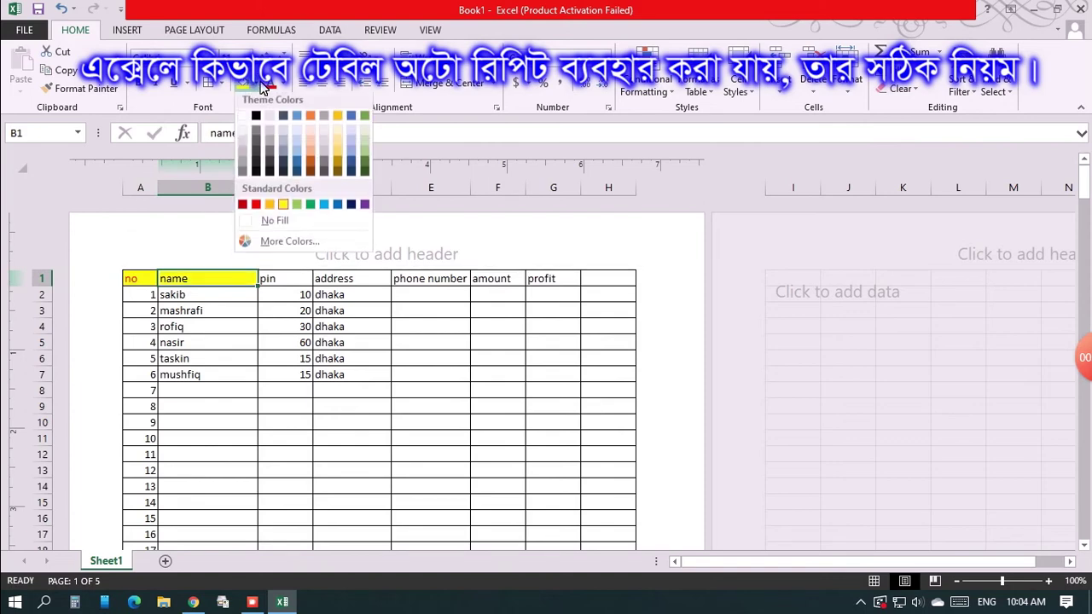
{"action": "left_click", "coordinate": [256, 207]}
Fill the pin heading light green and the address heading green.
{"action": "left_click", "coordinate": [291, 287]}
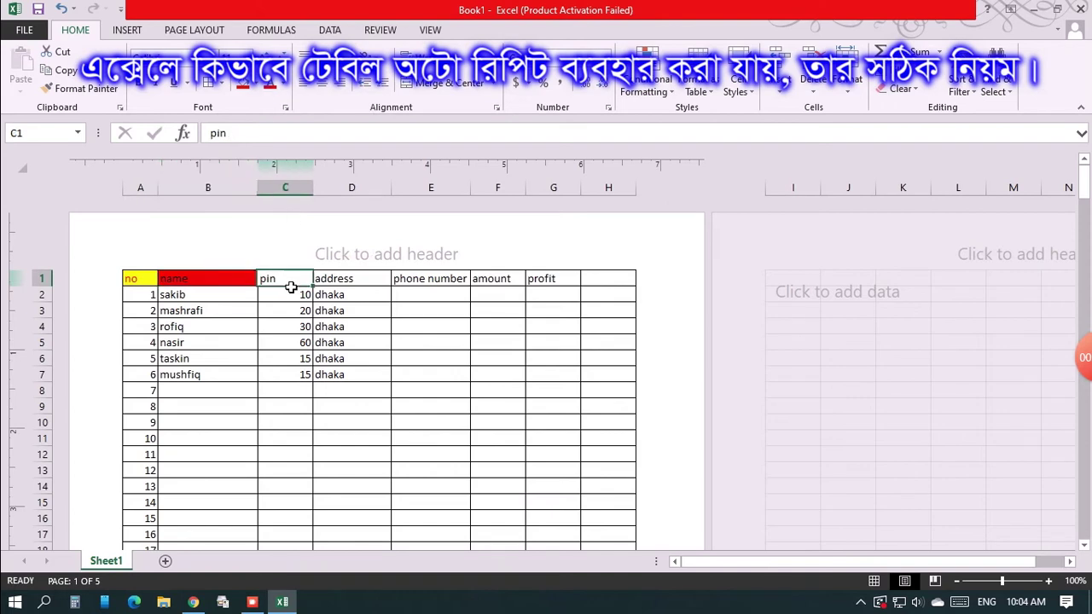
{"action": "left_click", "coordinate": [263, 86]}
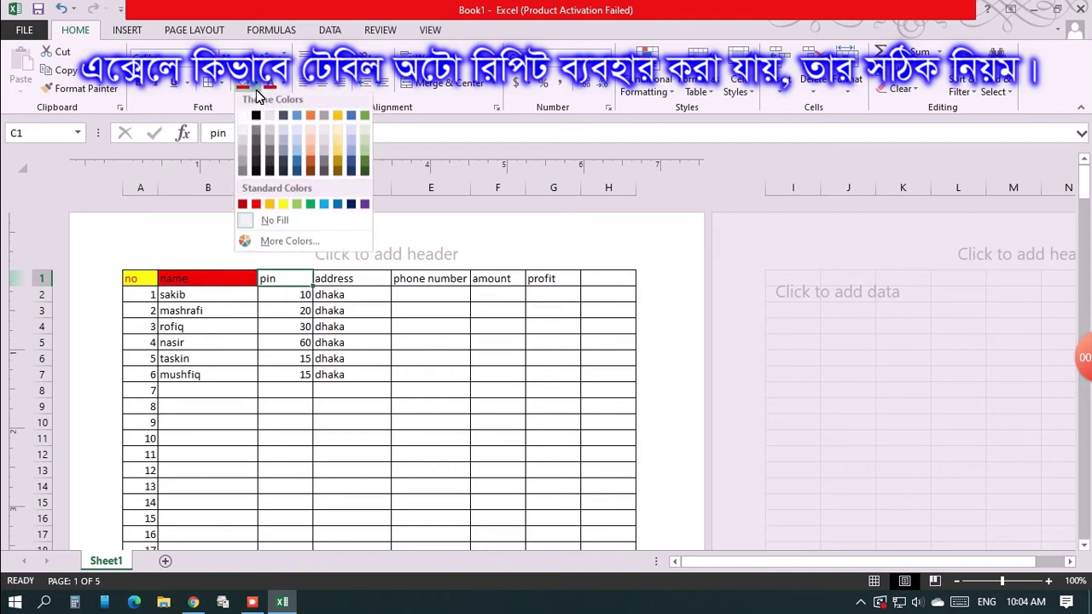
{"action": "left_click", "coordinate": [297, 207]}
{"action": "left_click", "coordinate": [381, 256]}
{"action": "left_click", "coordinate": [364, 284]}
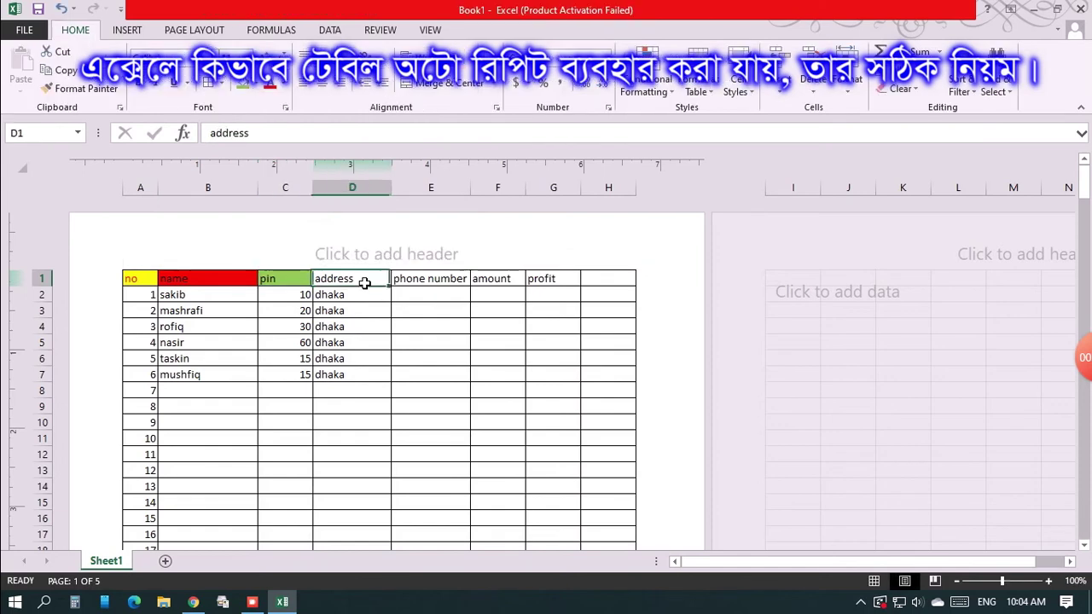
{"action": "left_click", "coordinate": [263, 87]}
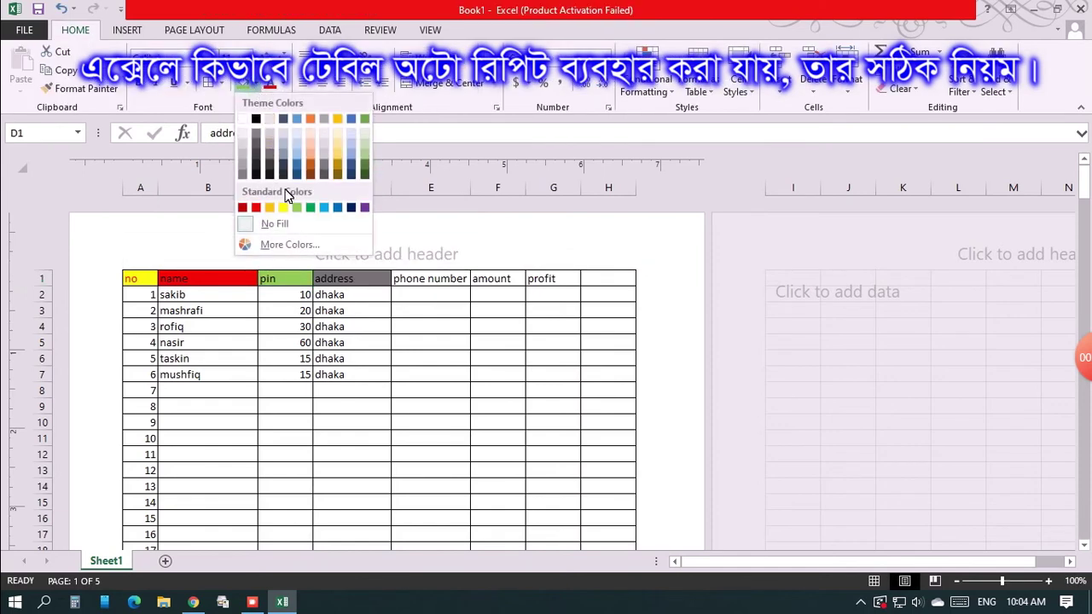
{"action": "left_click", "coordinate": [315, 207]}
Fill the phone number heading blue and the amount heading purple.
{"action": "left_click", "coordinate": [432, 285]}
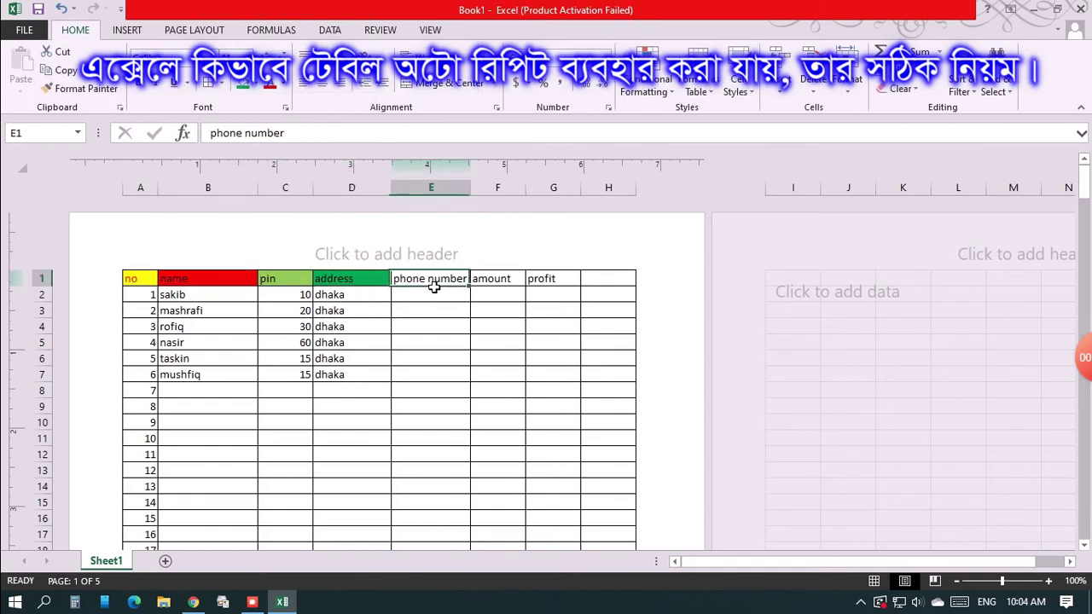
{"action": "left_click", "coordinate": [260, 91]}
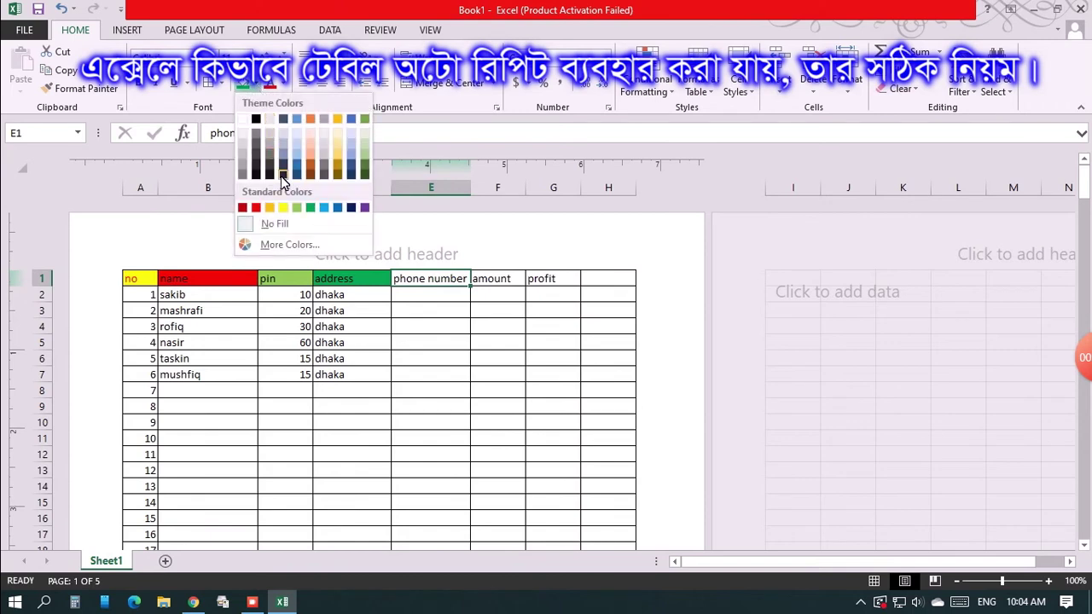
{"action": "left_click", "coordinate": [344, 209]}
{"action": "left_click", "coordinate": [510, 285]}
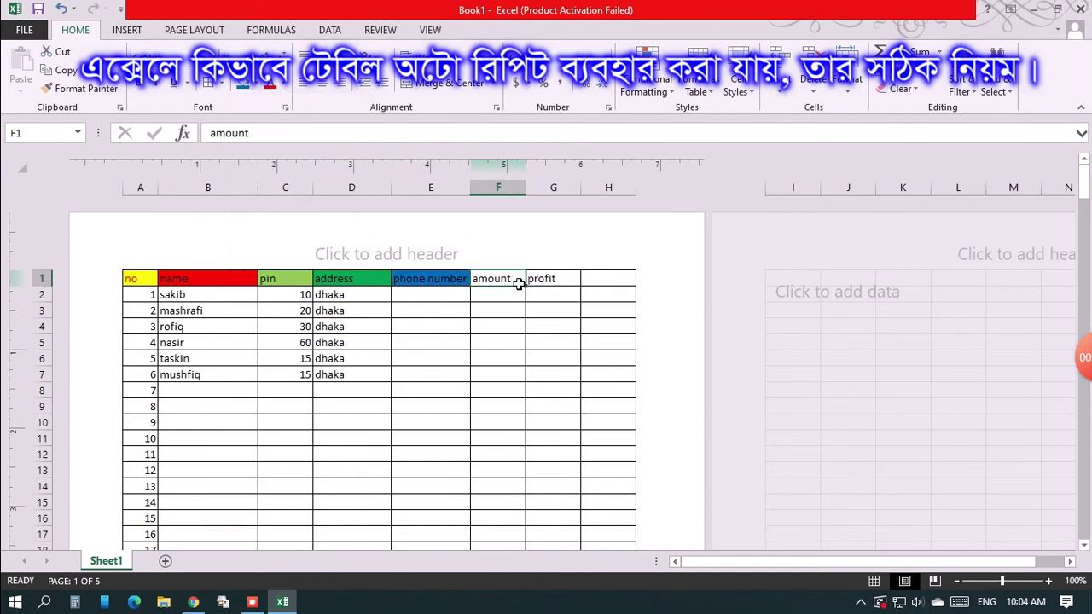
{"action": "left_click", "coordinate": [256, 86]}
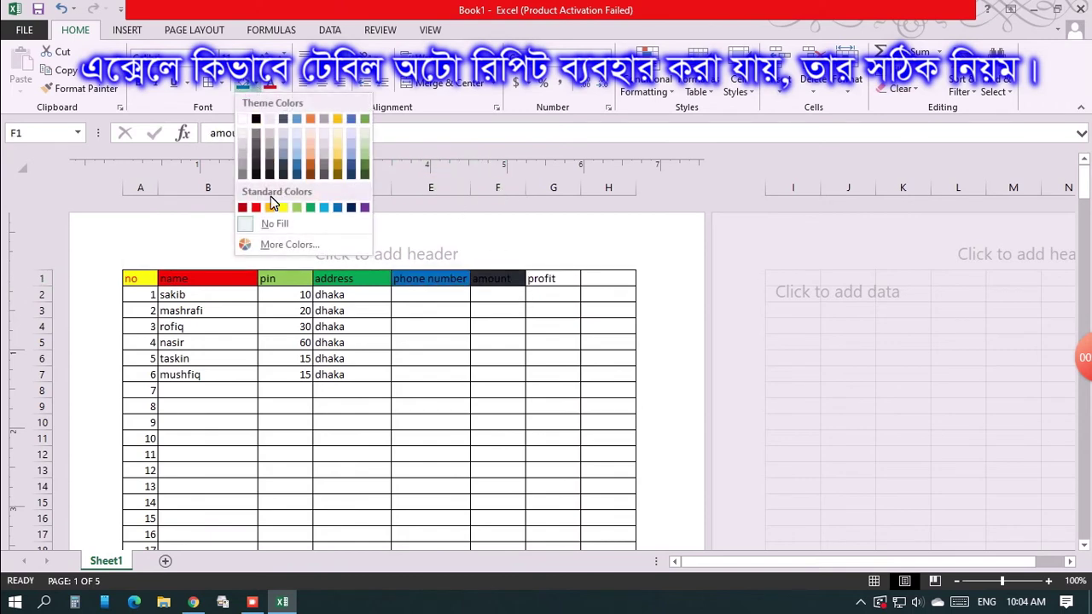
{"action": "left_click", "coordinate": [365, 207]}
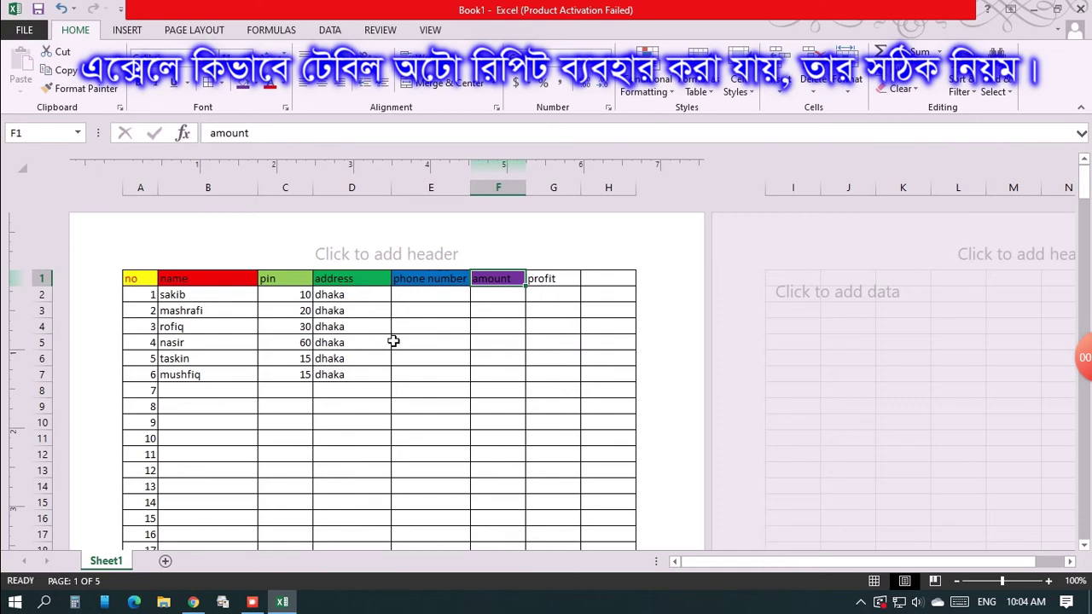
Fill the profit heading in G1 with dark orange.
{"action": "scroll", "coordinate": [393, 341], "scroll_direction": "down", "scroll_amount": 7}
{"action": "scroll", "coordinate": [366, 407], "scroll_direction": "down", "scroll_amount": 7}
{"action": "scroll", "coordinate": [363, 412], "scroll_direction": "down", "scroll_amount": 1}
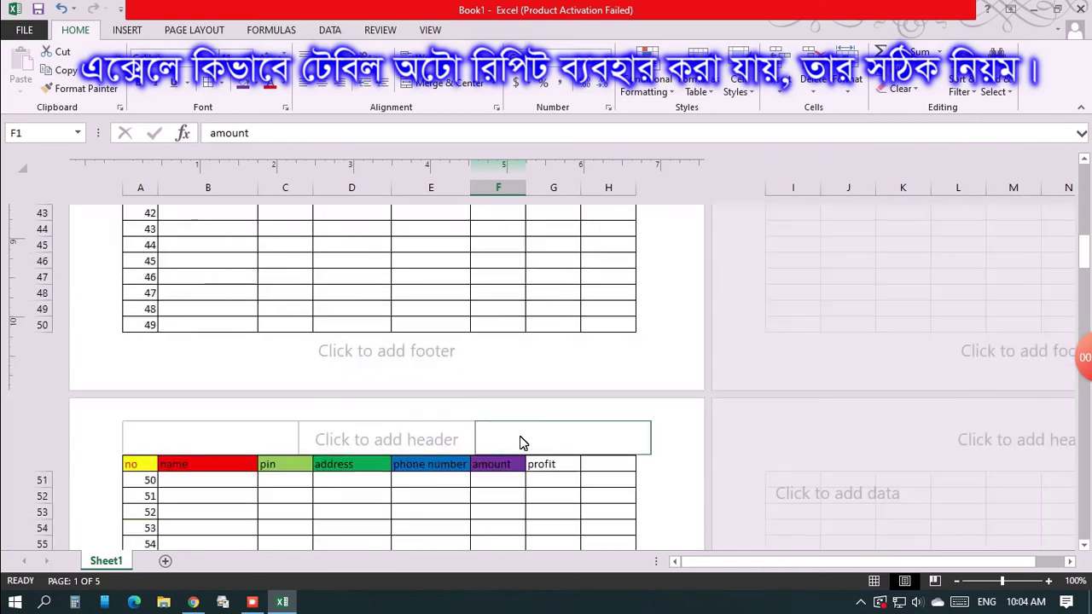
{"action": "scroll", "coordinate": [523, 443], "scroll_direction": "up", "scroll_amount": 8}
{"action": "scroll", "coordinate": [527, 437], "scroll_direction": "up", "scroll_amount": 6}
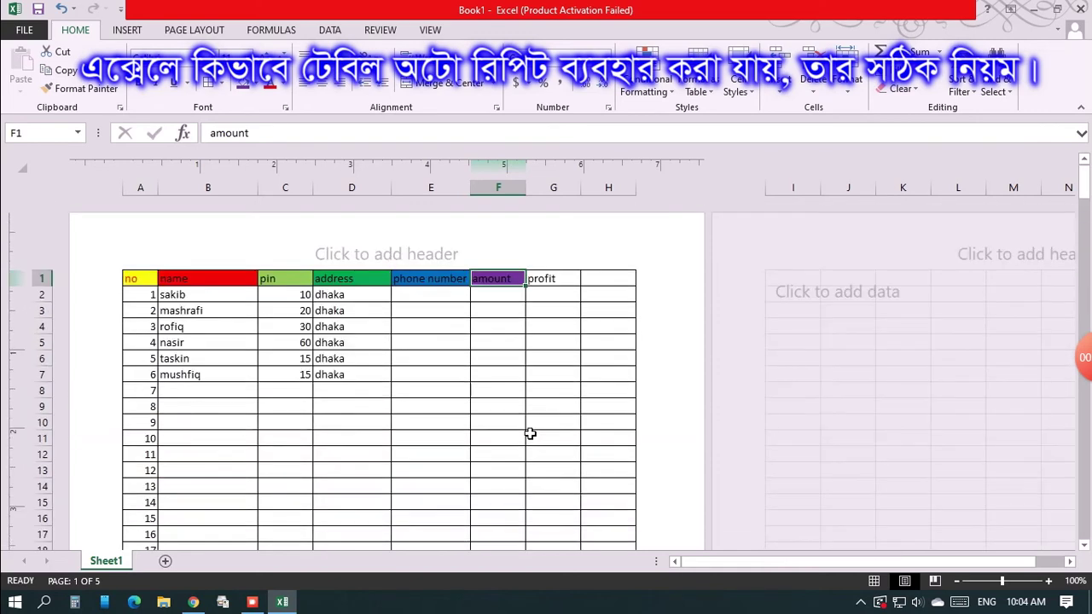
{"action": "left_click", "coordinate": [553, 283]}
{"action": "left_click", "coordinate": [258, 88]}
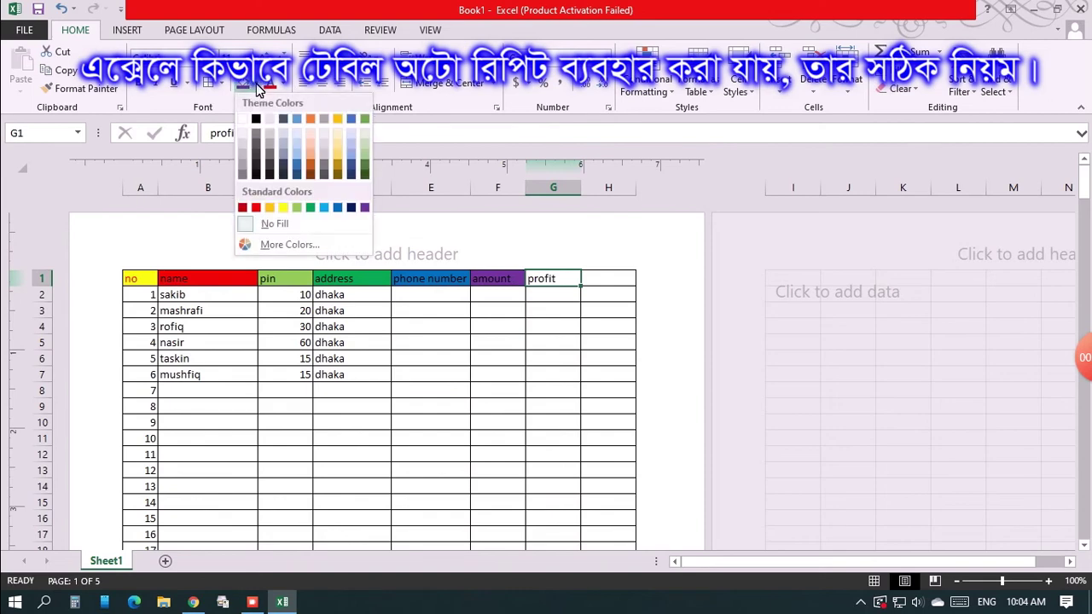
{"action": "left_click", "coordinate": [305, 164]}
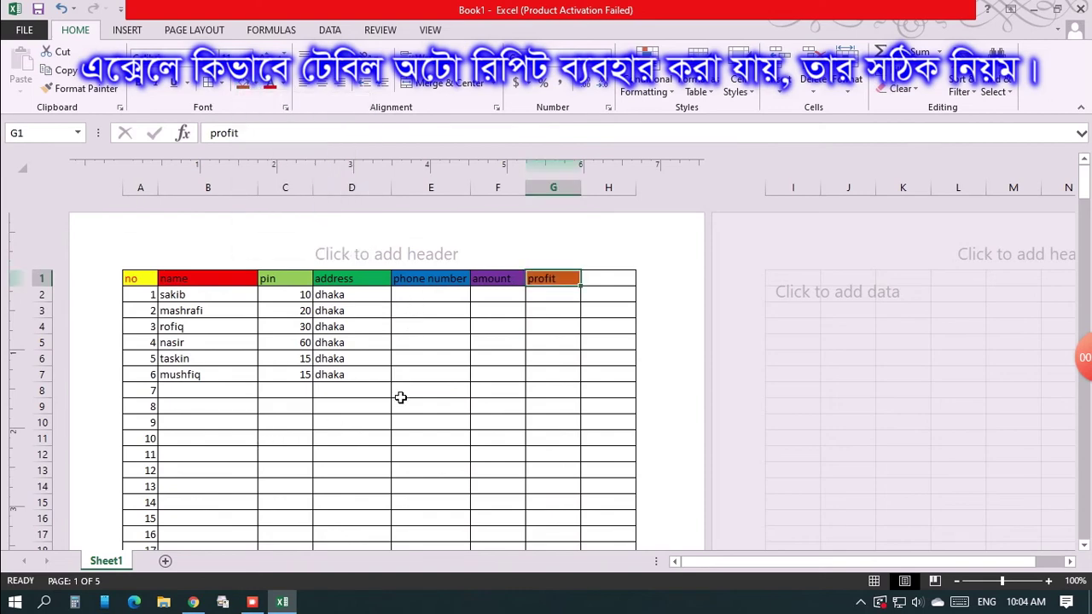
{"action": "mouse_move", "coordinate": [1082, 379]}
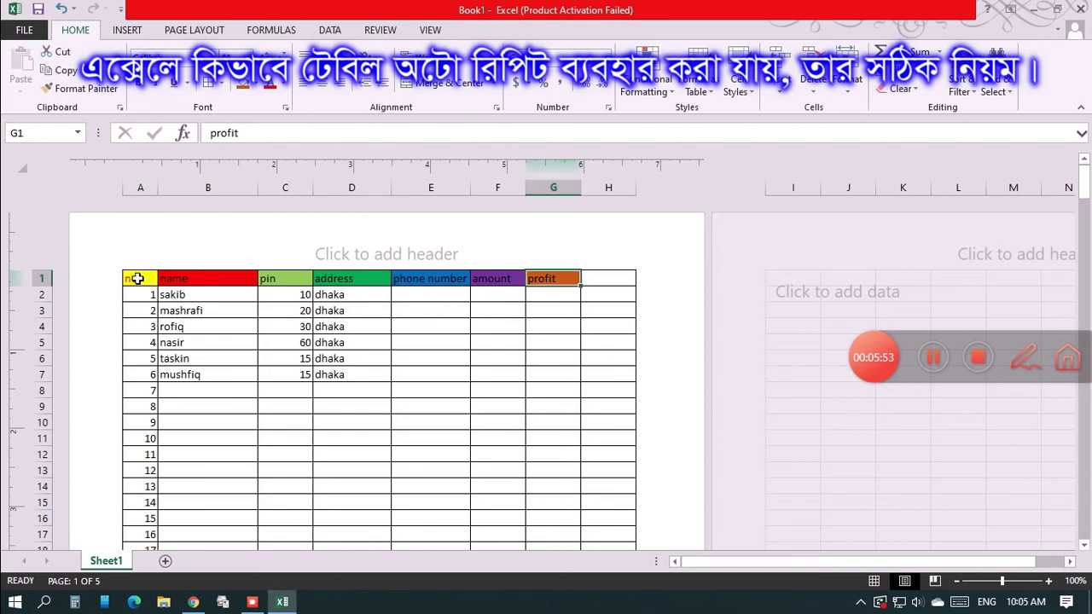
Clear the $1:$1 rows-to-repeat setting in Page Setup and apply it.
{"action": "left_click", "coordinate": [196, 31]}
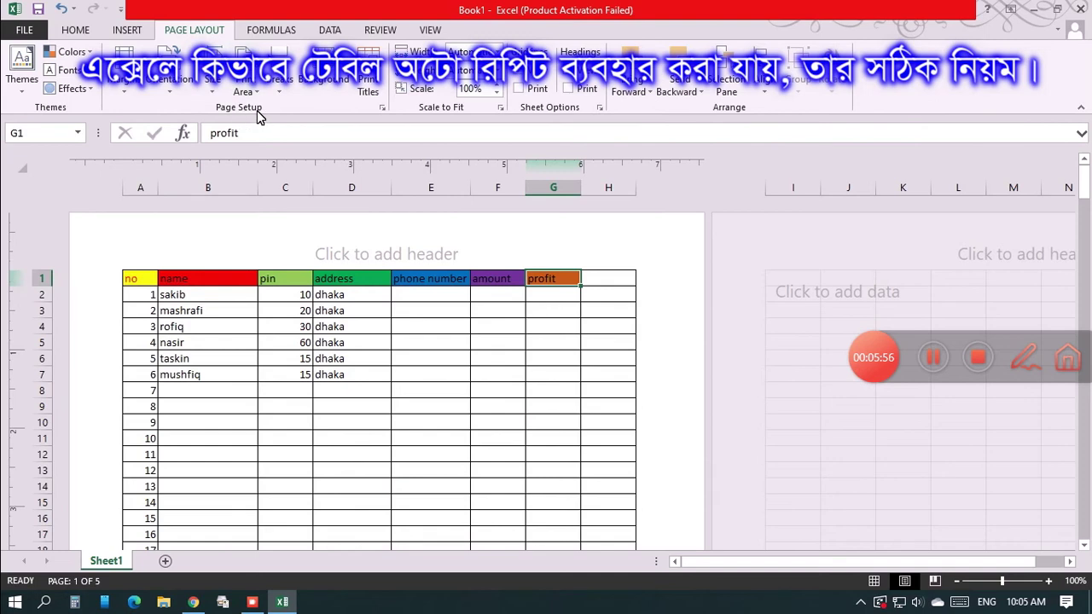
{"action": "left_click", "coordinate": [382, 108]}
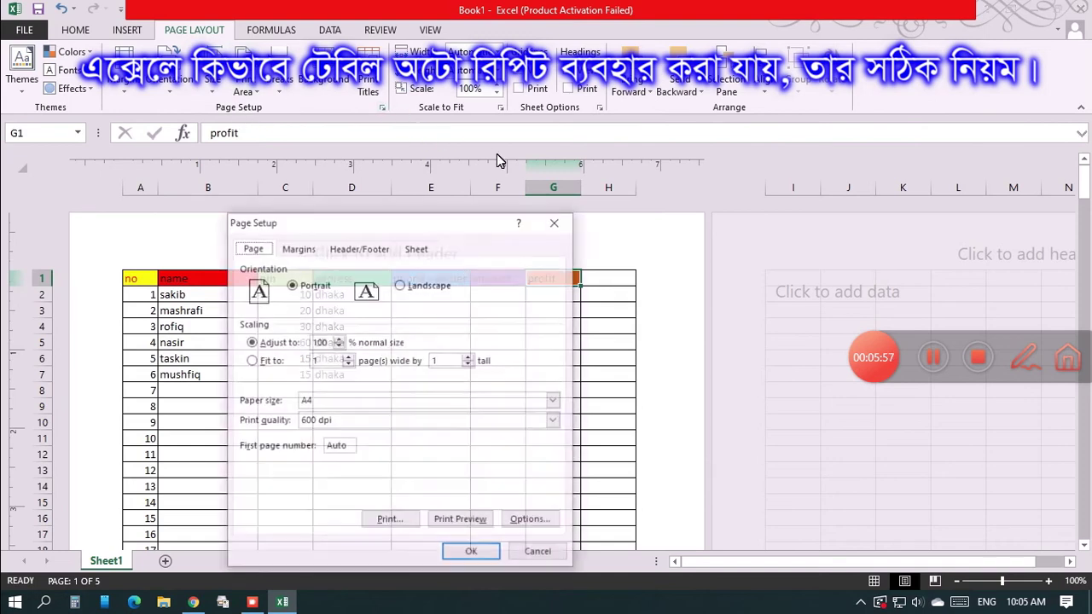
{"action": "left_click", "coordinate": [417, 248]}
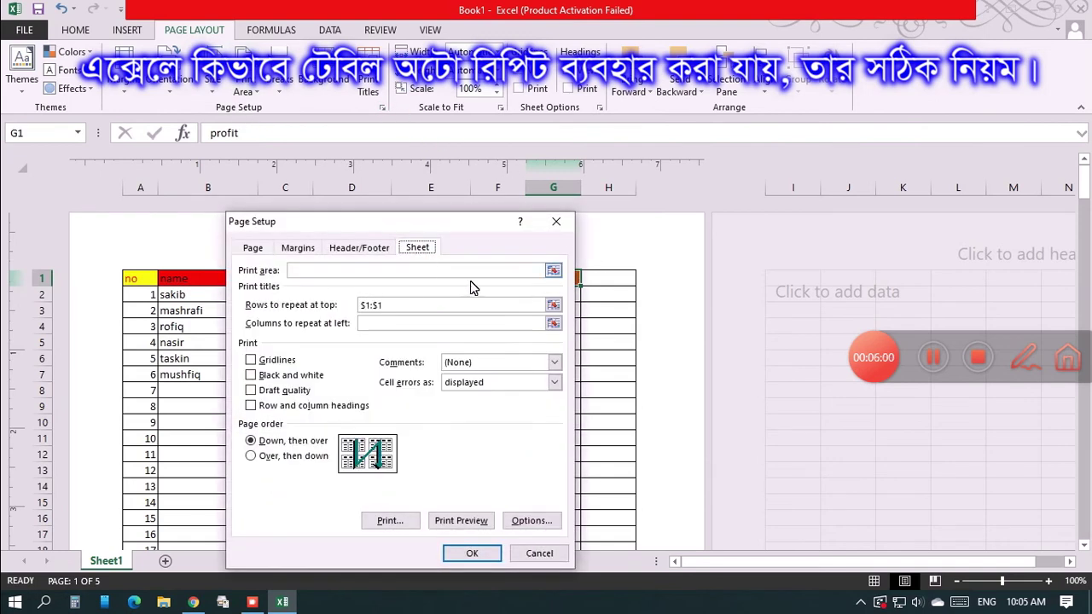
{"action": "left_click", "coordinate": [553, 305]}
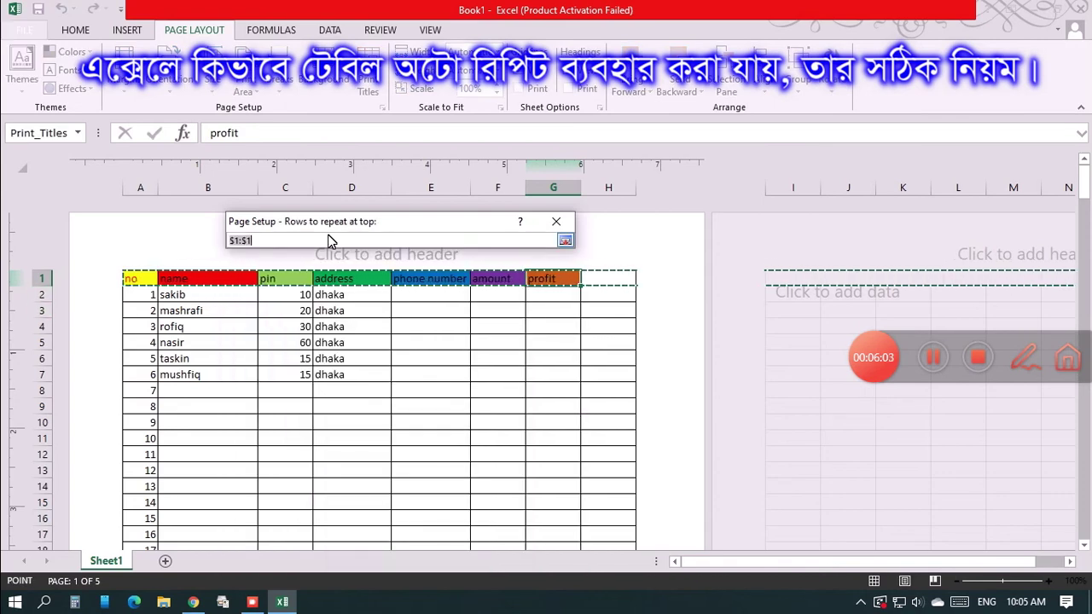
{"action": "left_click", "coordinate": [239, 241]}
{"action": "key", "text": "BackSpace"}
{"action": "left_click", "coordinate": [571, 241]}
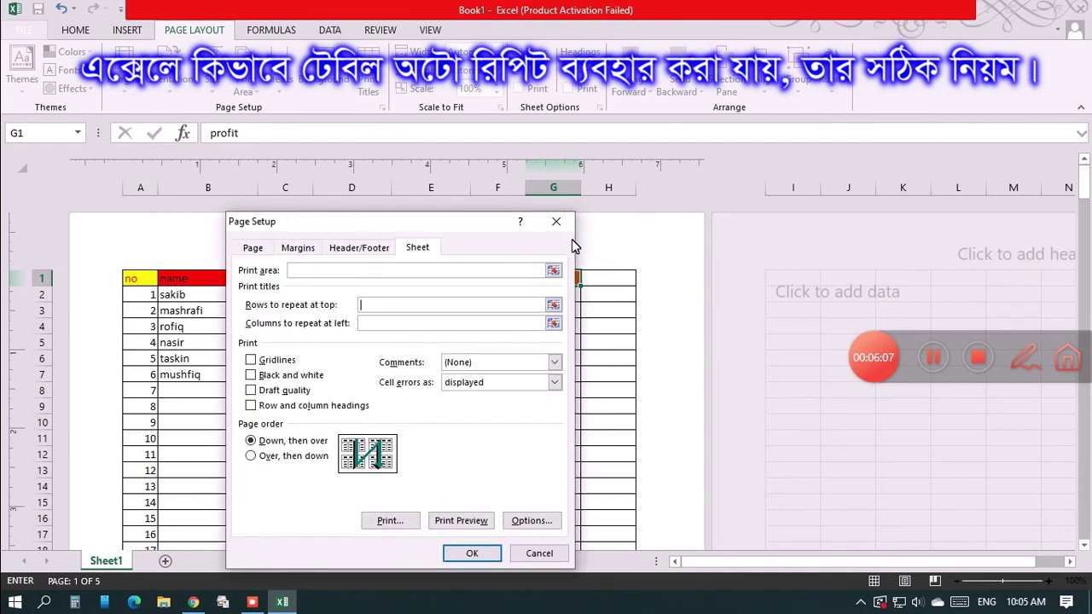
{"action": "left_click", "coordinate": [493, 554]}
Select the first table row on page 2, then select the header row A1:G1.
{"action": "scroll", "coordinate": [482, 394], "scroll_direction": "down", "scroll_amount": 7}
{"action": "scroll", "coordinate": [482, 388], "scroll_direction": "down", "scroll_amount": 6}
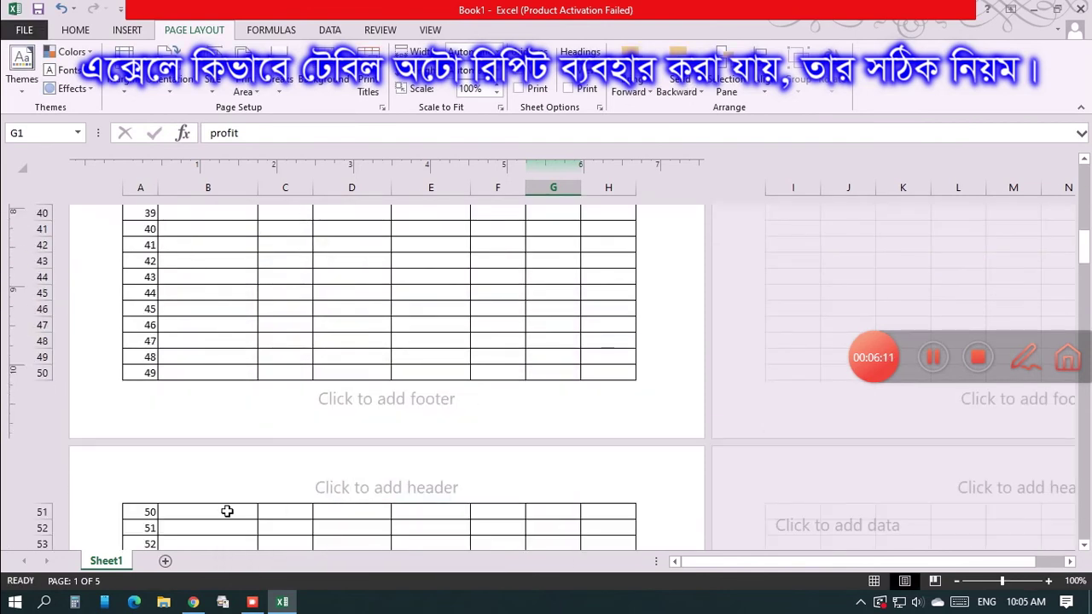
{"action": "left_click_drag", "start_coordinate": [150, 517], "coordinate": [602, 516]}
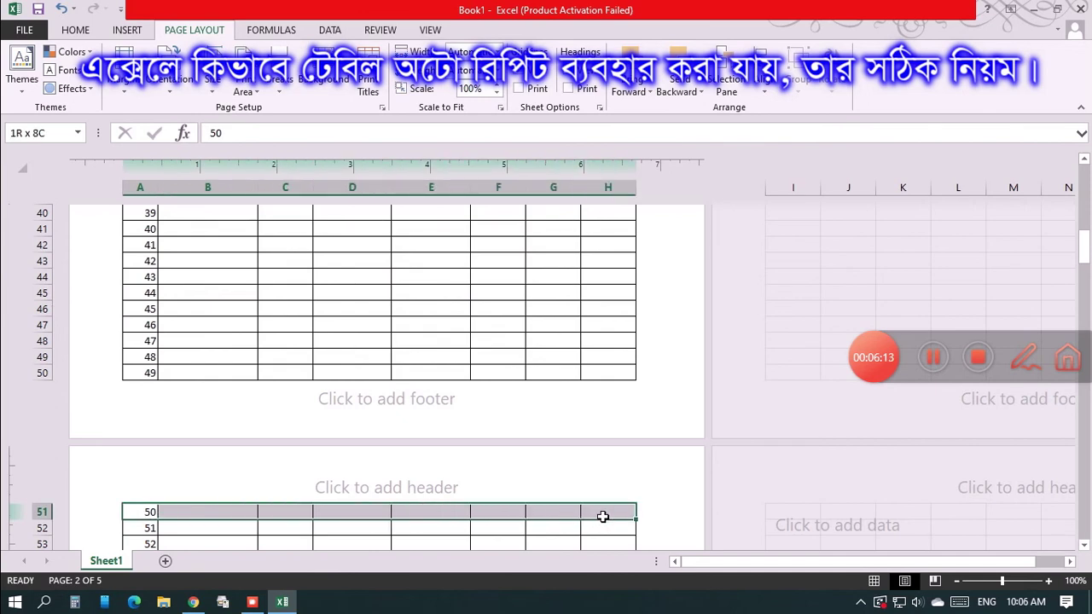
{"action": "scroll", "coordinate": [535, 489], "scroll_direction": "up", "scroll_amount": 9}
{"action": "scroll", "coordinate": [494, 447], "scroll_direction": "up", "scroll_amount": 4}
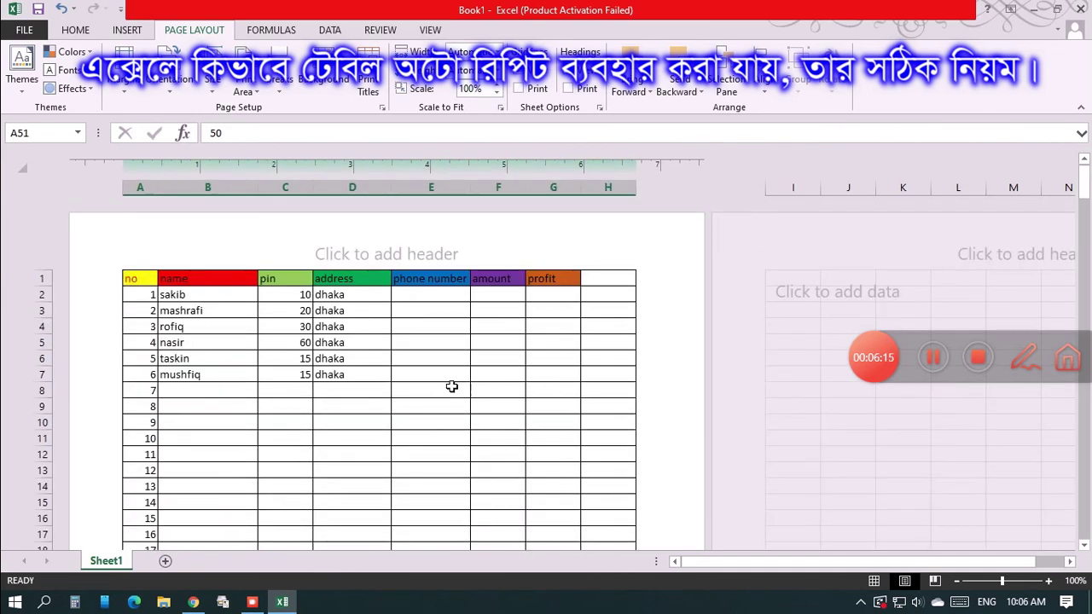
{"action": "left_click", "coordinate": [431, 358]}
{"action": "left_click_drag", "start_coordinate": [143, 281], "coordinate": [611, 275]}
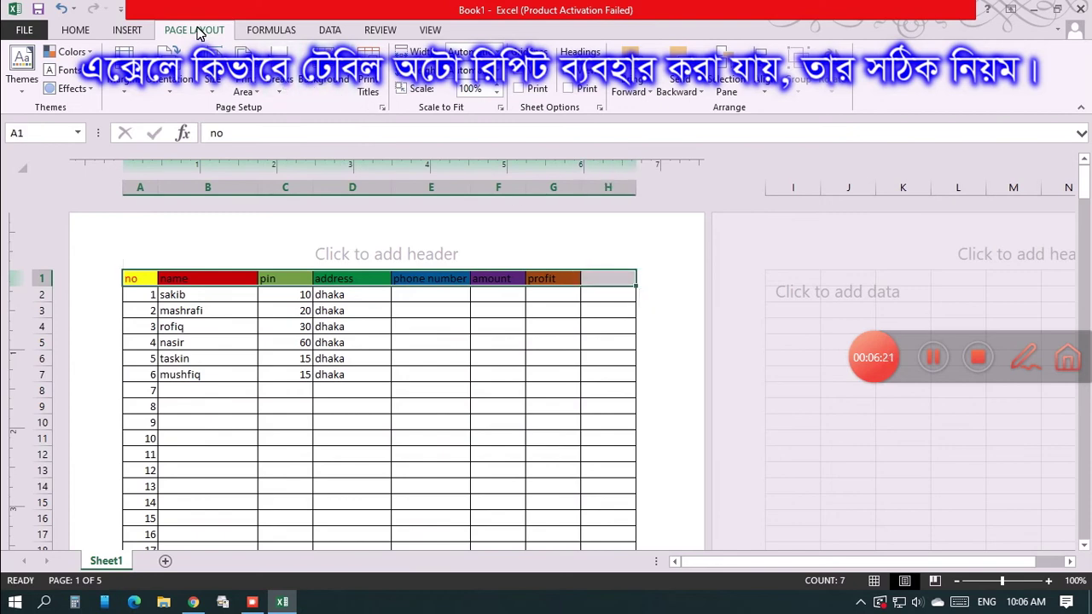
In Page Setup's Sheet settings, set Rows to repeat at top to $1:$1.
{"action": "left_click", "coordinate": [383, 108]}
{"action": "left_click", "coordinate": [414, 252]}
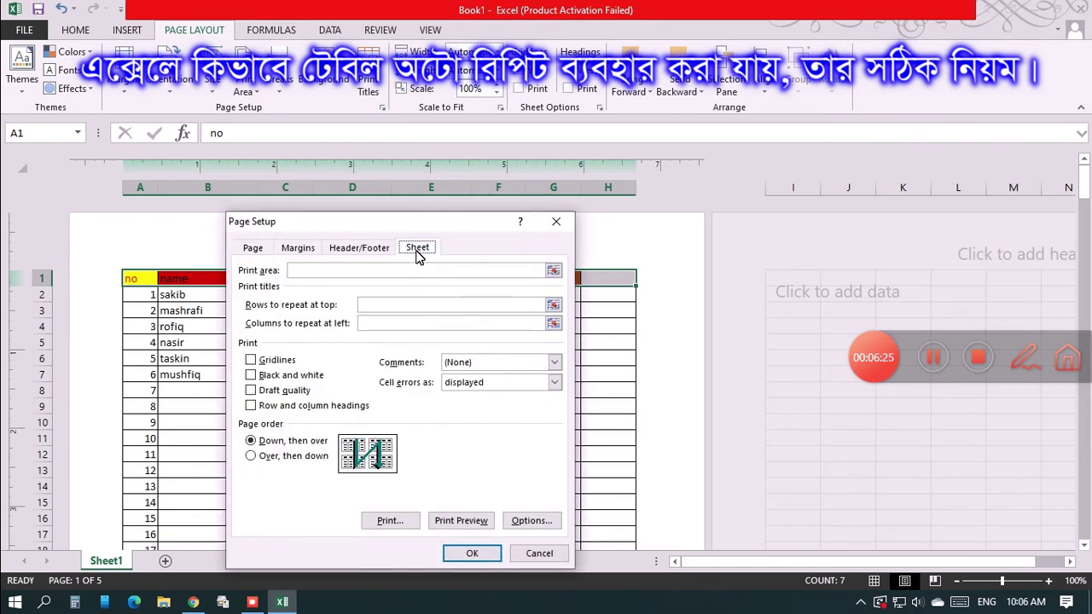
{"action": "left_click", "coordinate": [554, 305]}
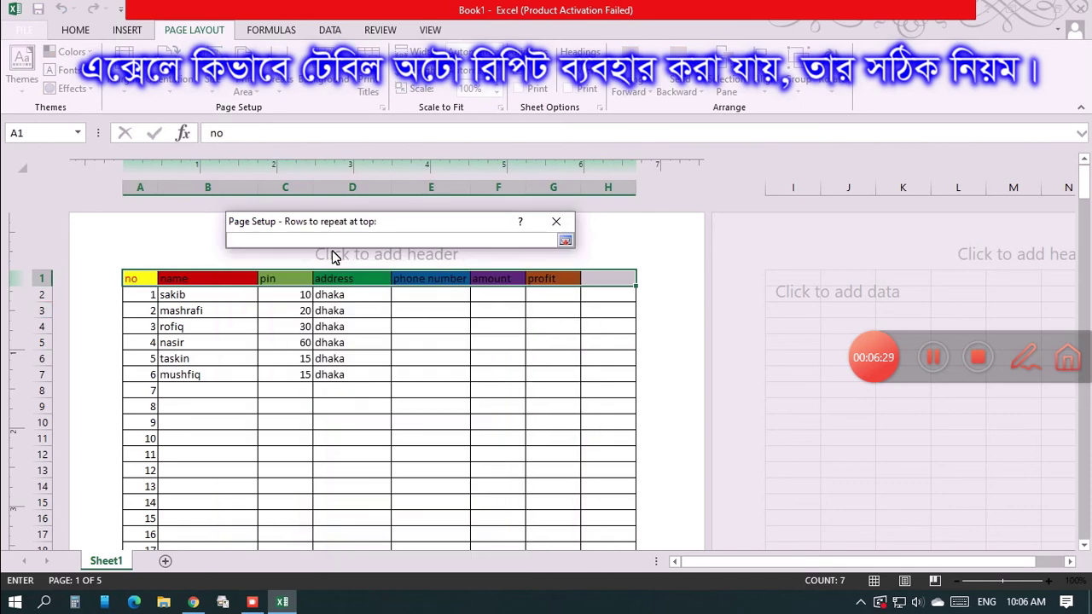
{"action": "left_click", "coordinate": [145, 281]}
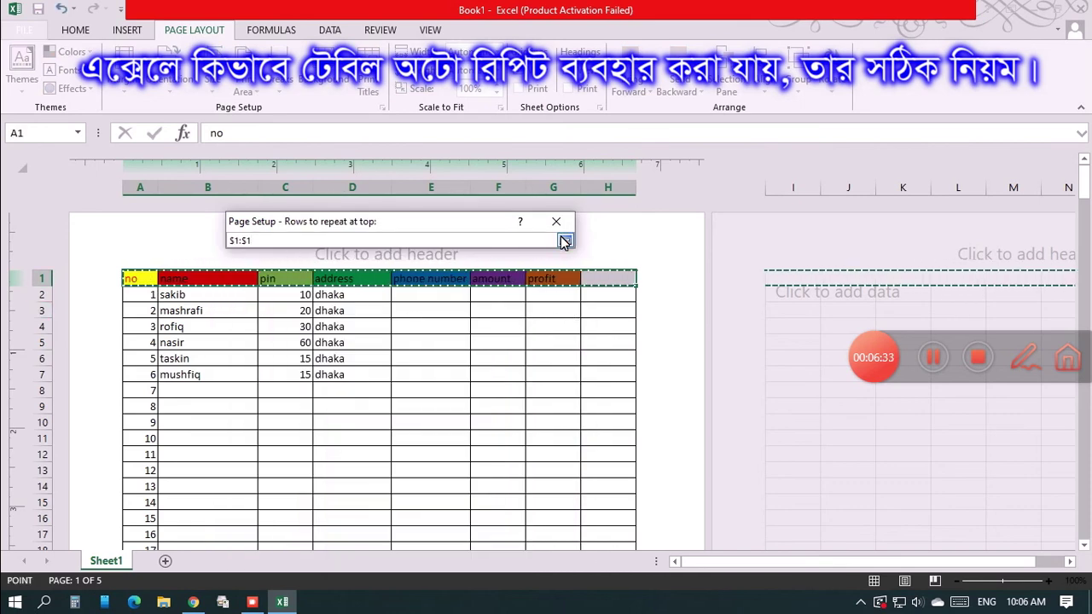
{"action": "left_click", "coordinate": [564, 241]}
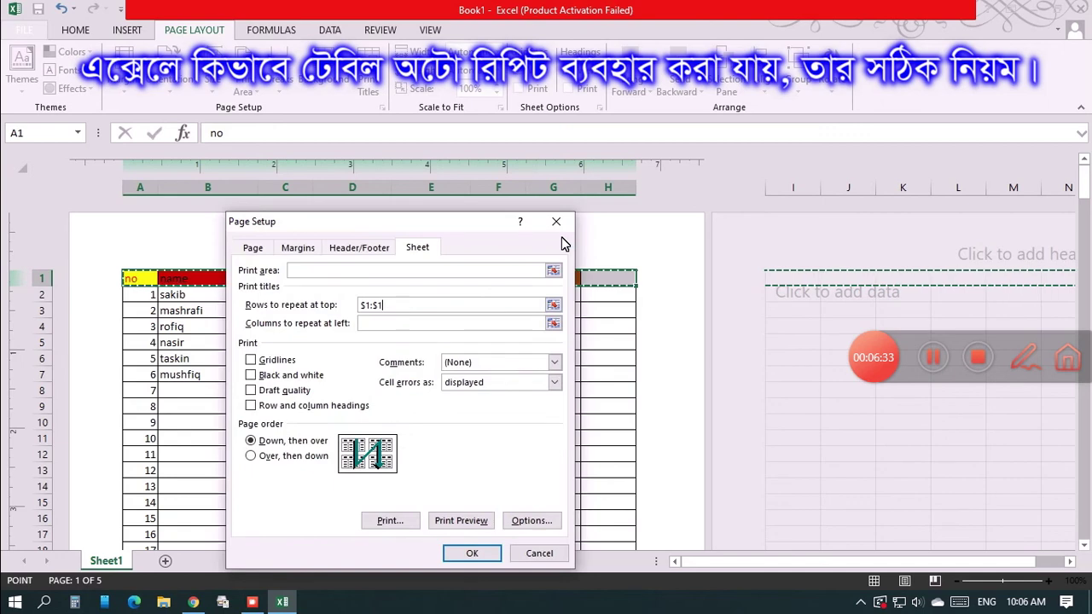
{"action": "left_click", "coordinate": [472, 554]}
Scroll down to check that page 2 starts with the header row, then deselect it.
{"action": "scroll", "coordinate": [516, 471], "scroll_direction": "down", "scroll_amount": 6}
{"action": "scroll", "coordinate": [516, 472], "scroll_direction": "down", "scroll_amount": 5}
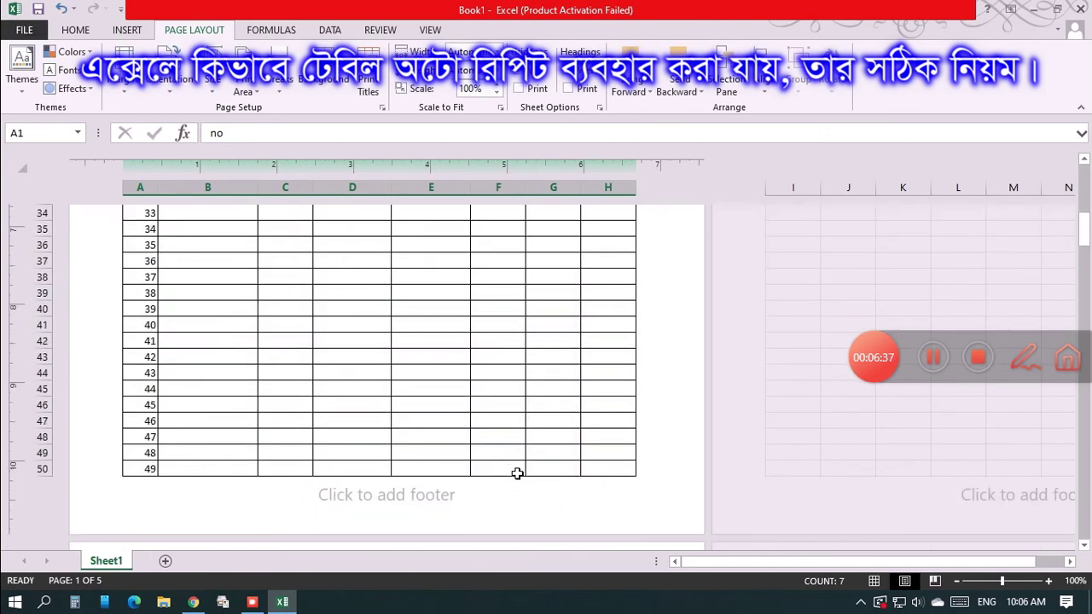
{"action": "scroll", "coordinate": [546, 478], "scroll_direction": "down", "scroll_amount": 3}
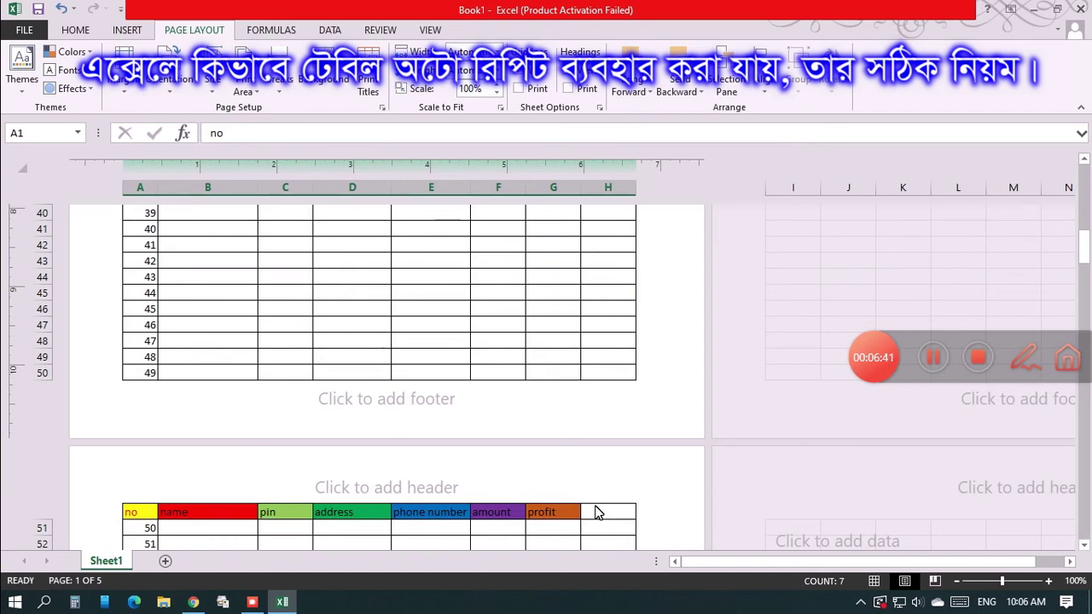
{"action": "scroll", "coordinate": [594, 511], "scroll_direction": "down", "scroll_amount": 3}
{"action": "scroll", "coordinate": [595, 511], "scroll_direction": "down", "scroll_amount": 3}
{"action": "scroll", "coordinate": [594, 511], "scroll_direction": "down", "scroll_amount": 4}
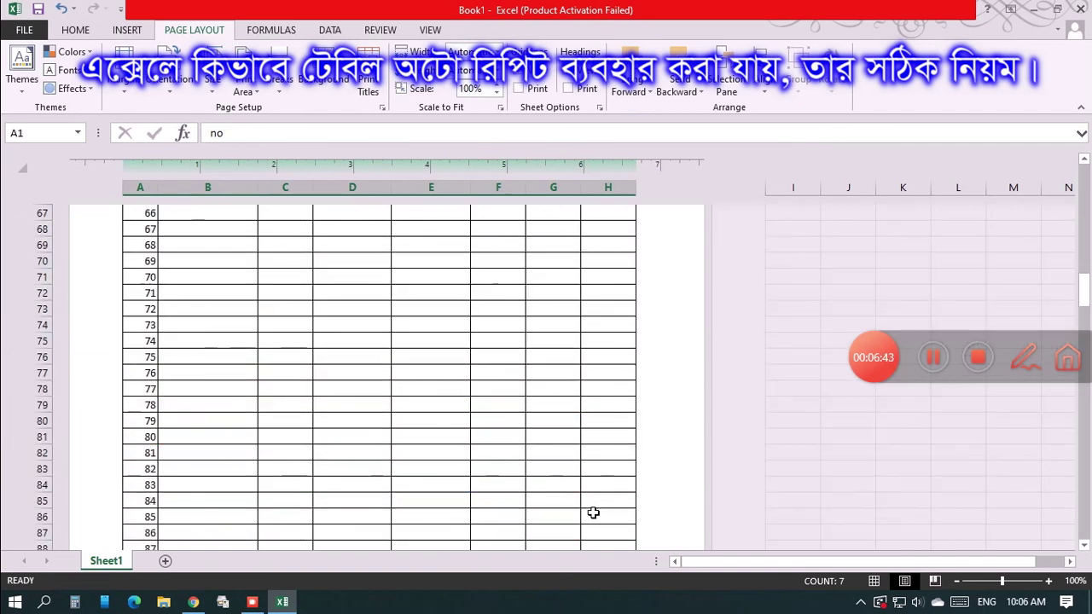
{"action": "scroll", "coordinate": [594, 511], "scroll_direction": "up", "scroll_amount": 5}
{"action": "scroll", "coordinate": [595, 511], "scroll_direction": "up", "scroll_amount": 6}
{"action": "scroll", "coordinate": [593, 514], "scroll_direction": "up", "scroll_amount": 1}
{"action": "scroll", "coordinate": [593, 514], "scroll_direction": "up", "scroll_amount": 3}
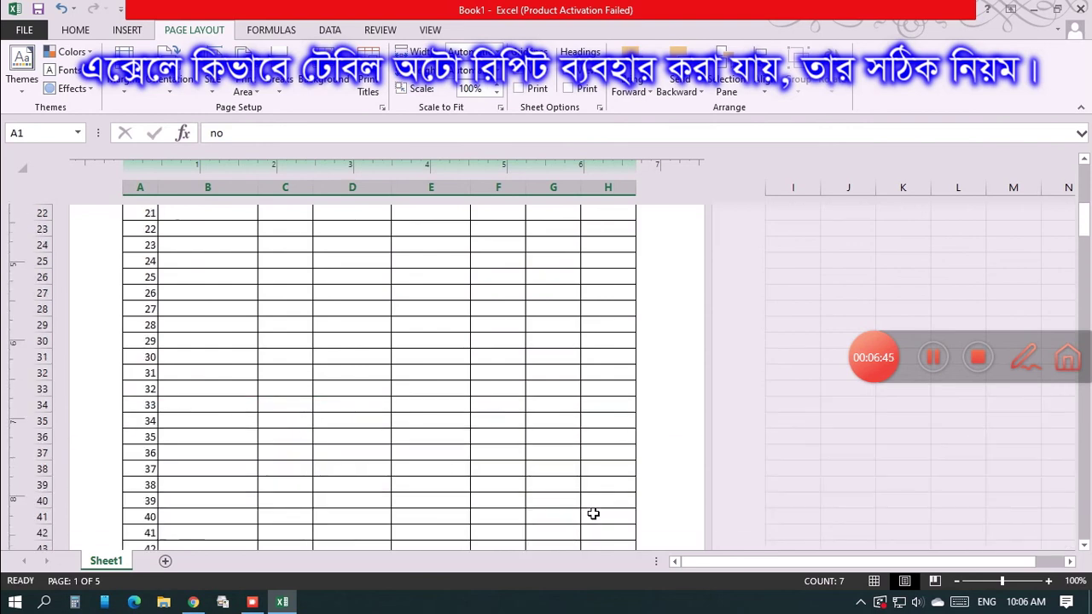
{"action": "scroll", "coordinate": [593, 513], "scroll_direction": "up", "scroll_amount": 5}
{"action": "scroll", "coordinate": [593, 513], "scroll_direction": "up", "scroll_amount": 3}
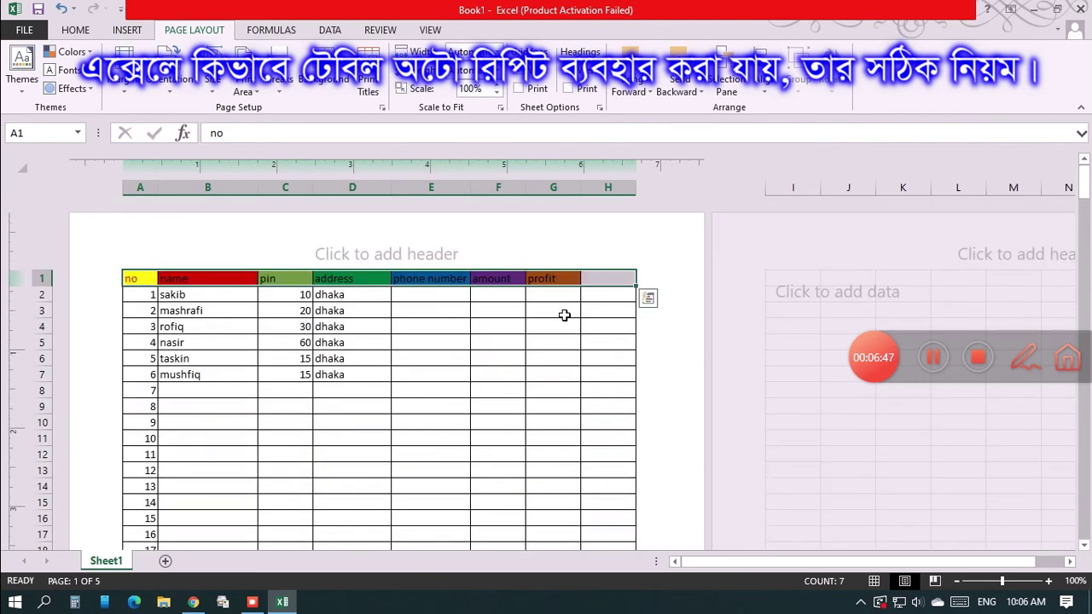
{"action": "left_click", "coordinate": [562, 316]}
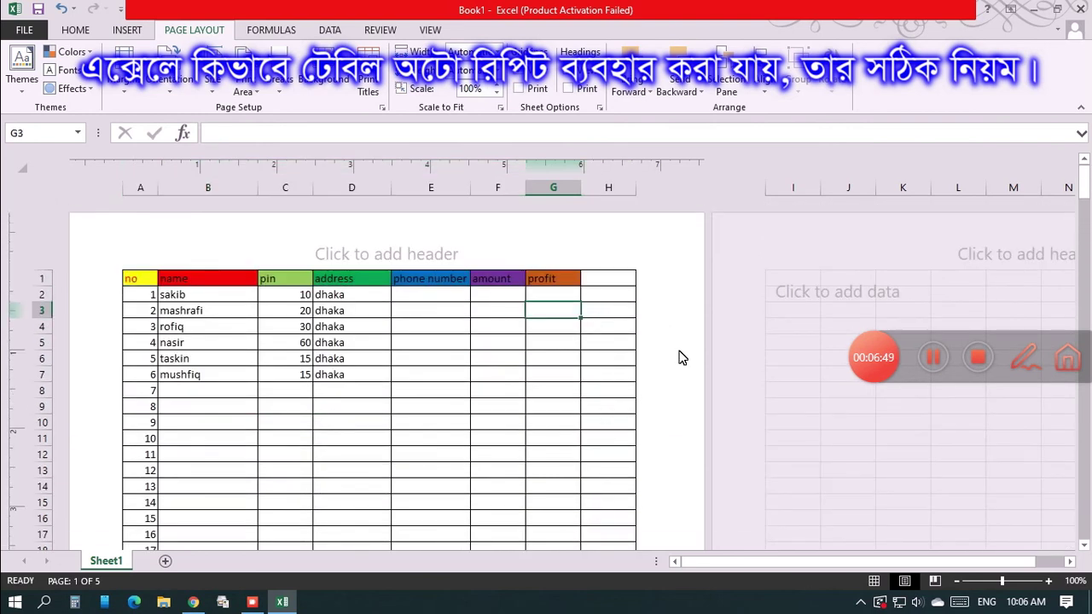